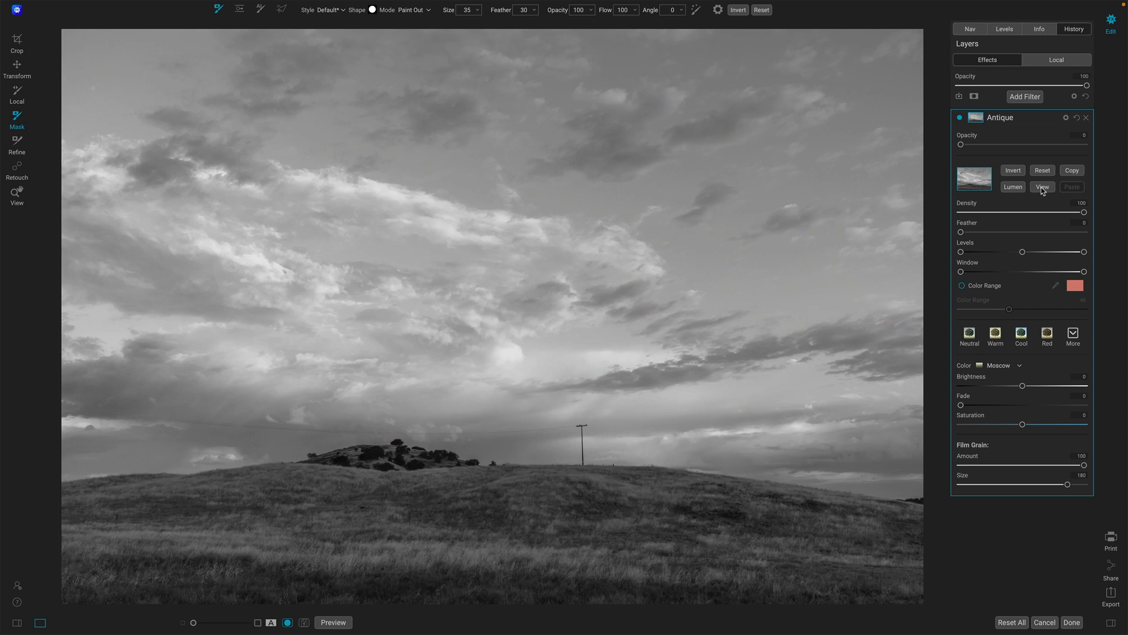
- Inspect the Antique filter's luminosity mask over the landscape photo by switching between the mask view and the colour image
left_click(1041, 188)
left_click(1042, 187)
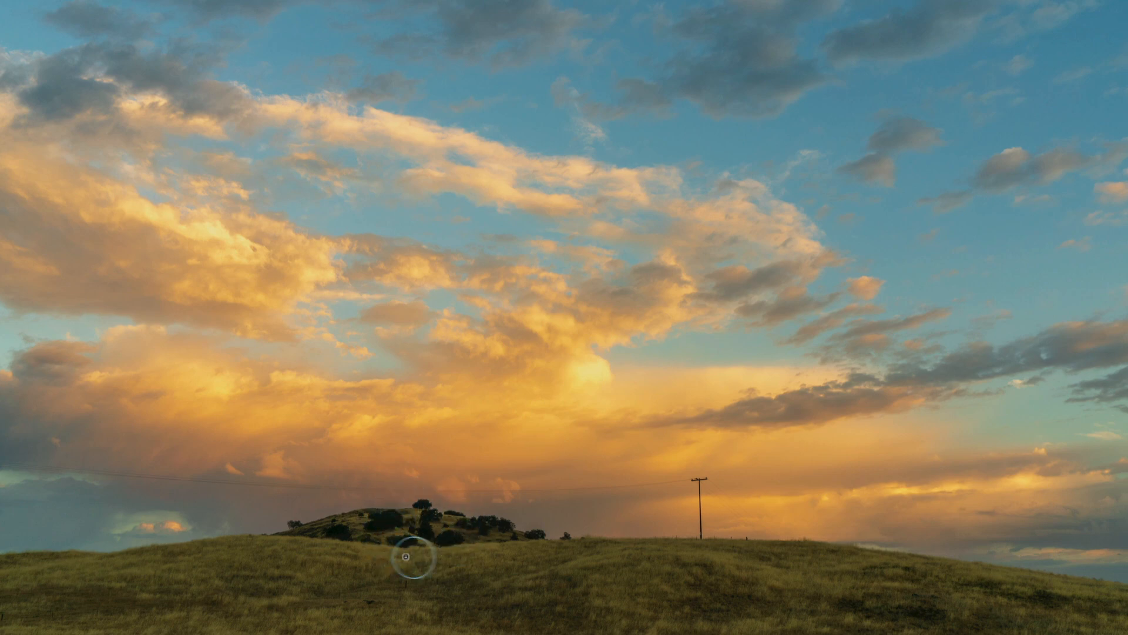
key("\\")
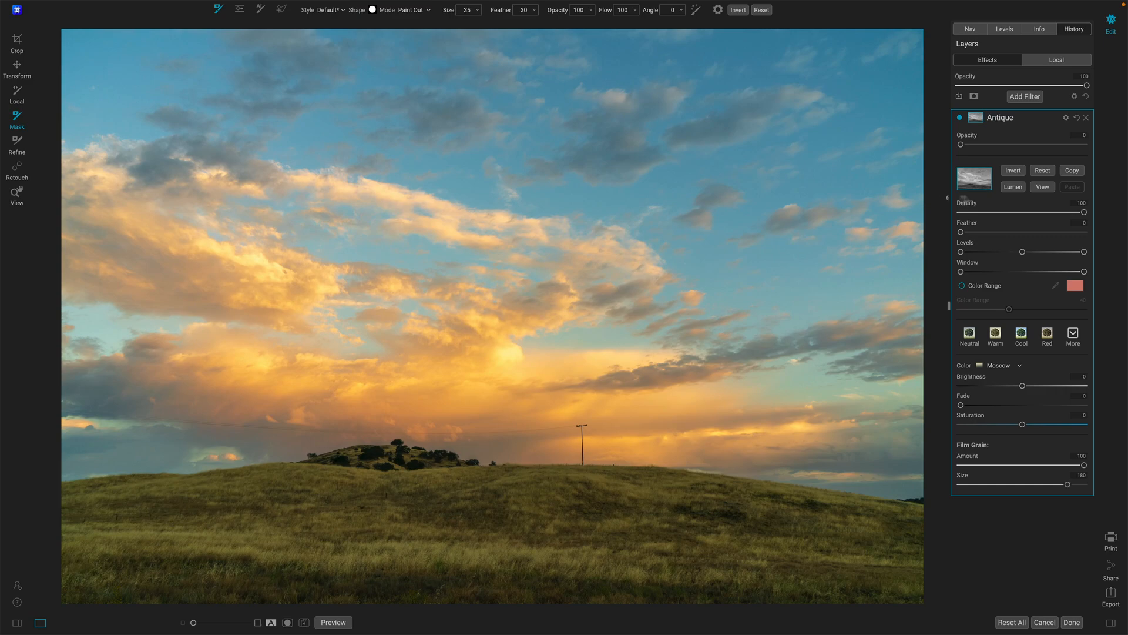
left_click(1042, 188)
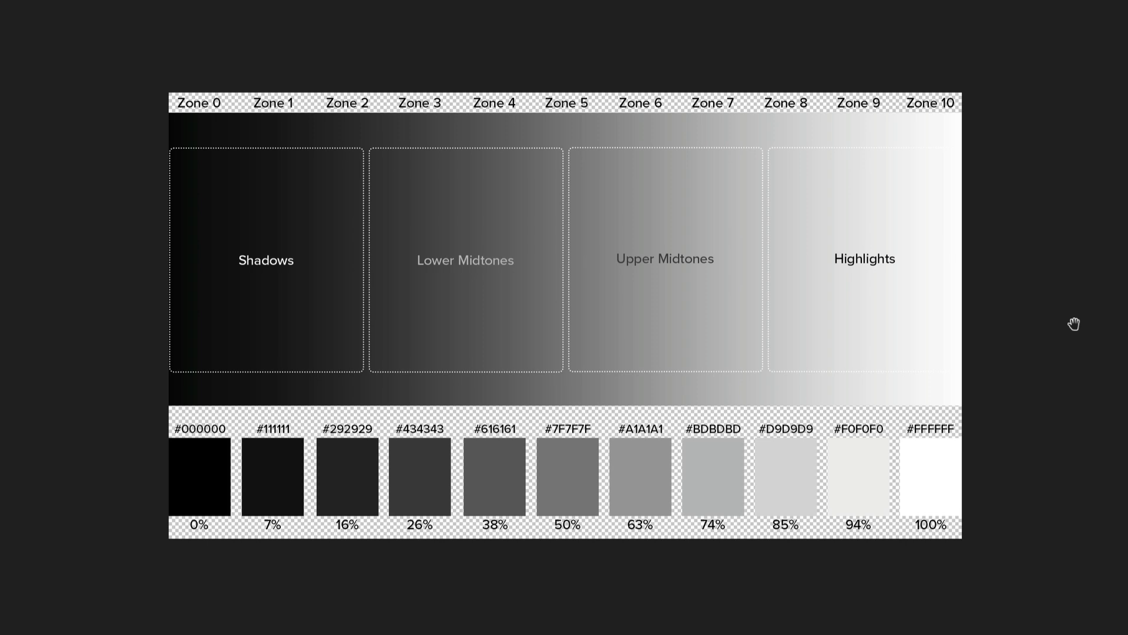
- Add a Bleach Bypass filter to the zone chart and set its main Amount to 0
left_click_drag(1074, 323, 681, 449)
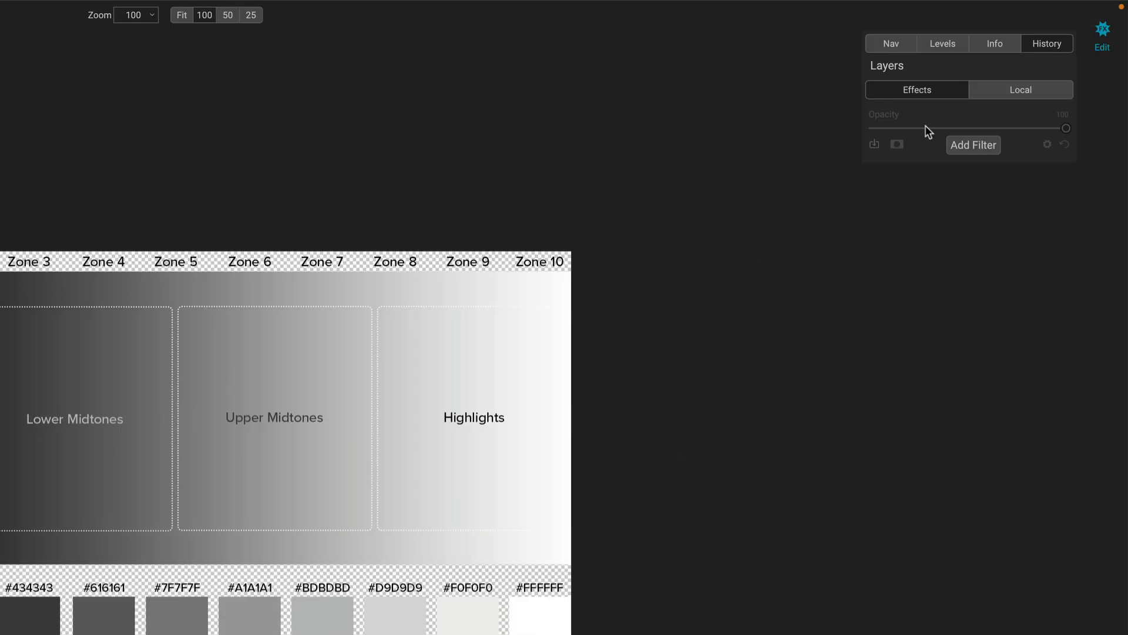
left_click(973, 145)
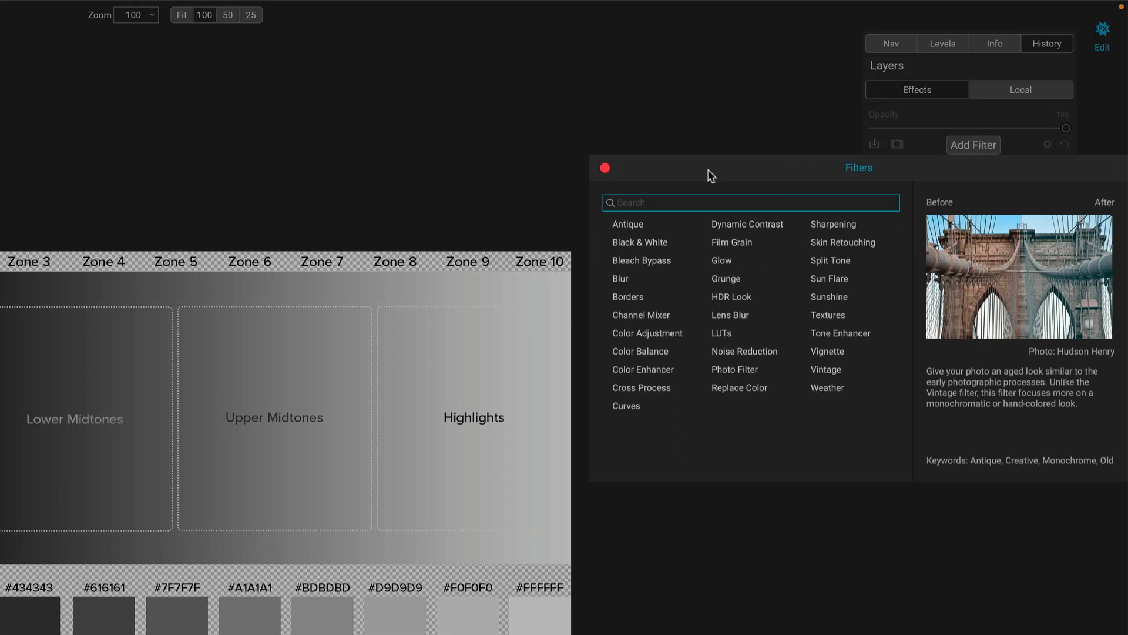
left_click(651, 262)
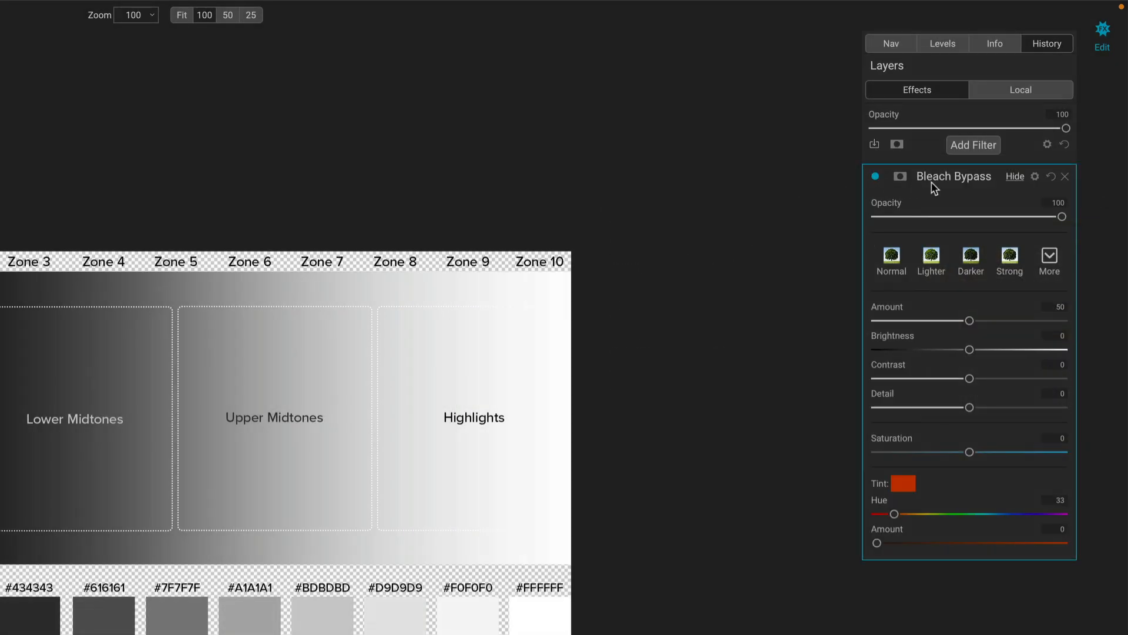
left_click_drag(970, 321, 848, 323)
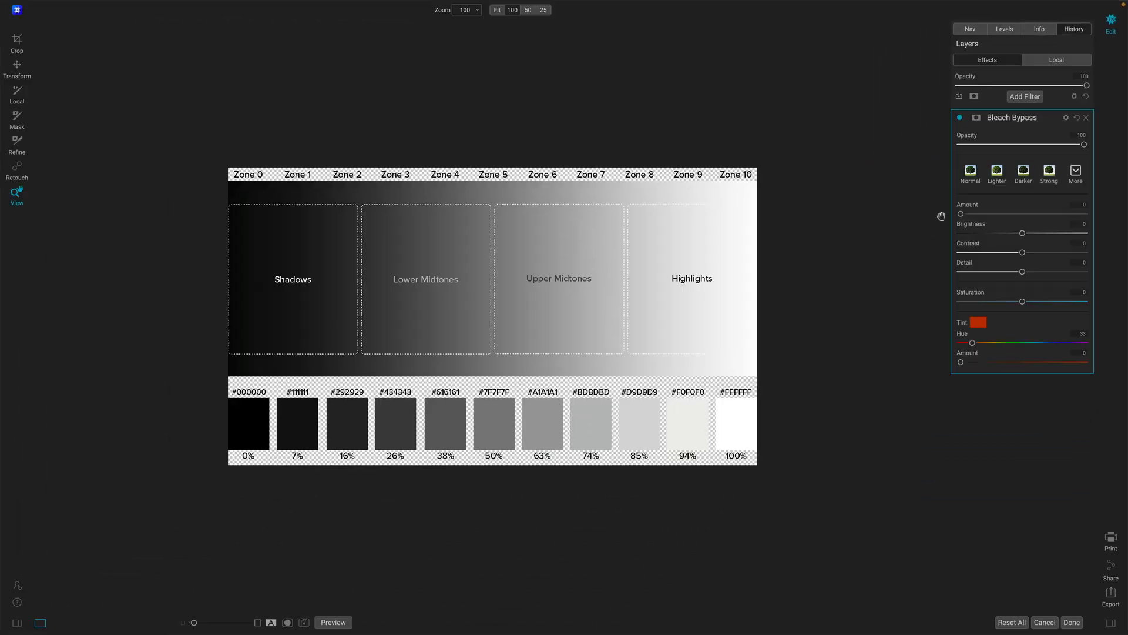
- Compare the chart with the Bleach Bypass filter off and on, and raise its Tint Amount to about 88
left_click(888, 168)
left_click(960, 118)
left_click(960, 118)
left_click(960, 118)
left_click_drag(960, 362, 1090, 368)
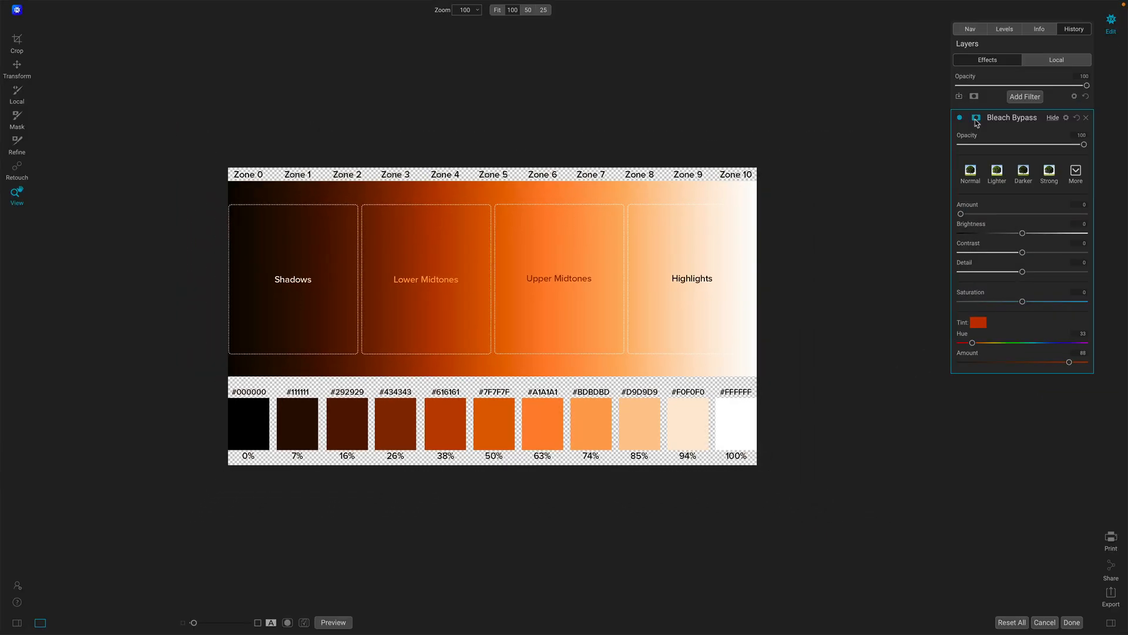
- Create a luminosity mask on the Bleach Bypass filter, resetting and regenerating it once after inspecting it in the mask view
left_click(976, 118)
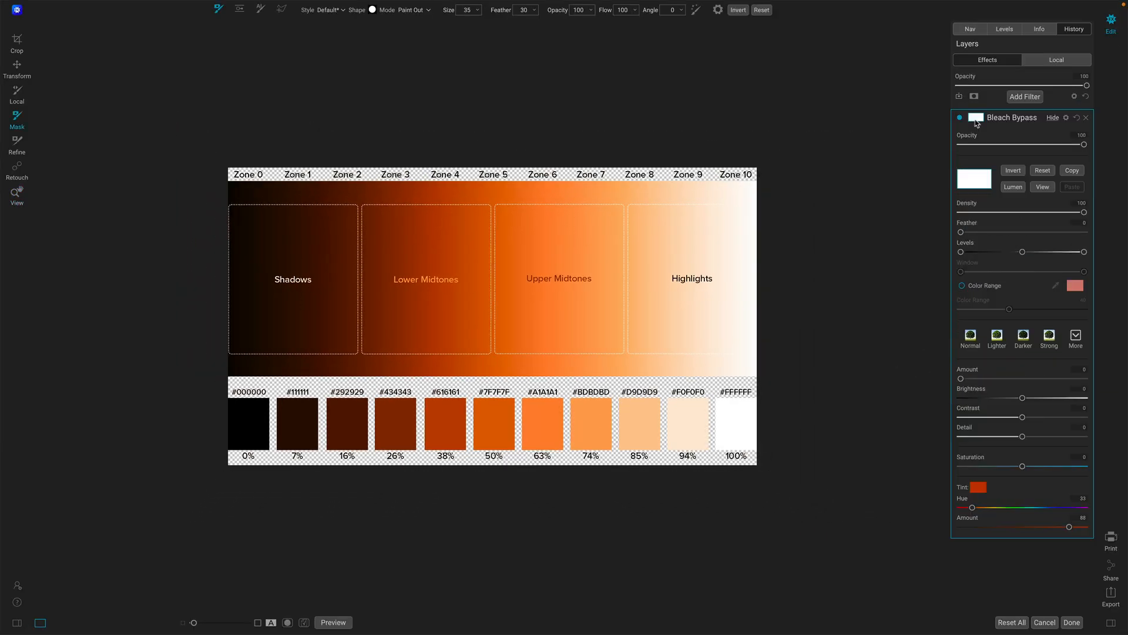
left_click(1007, 160)
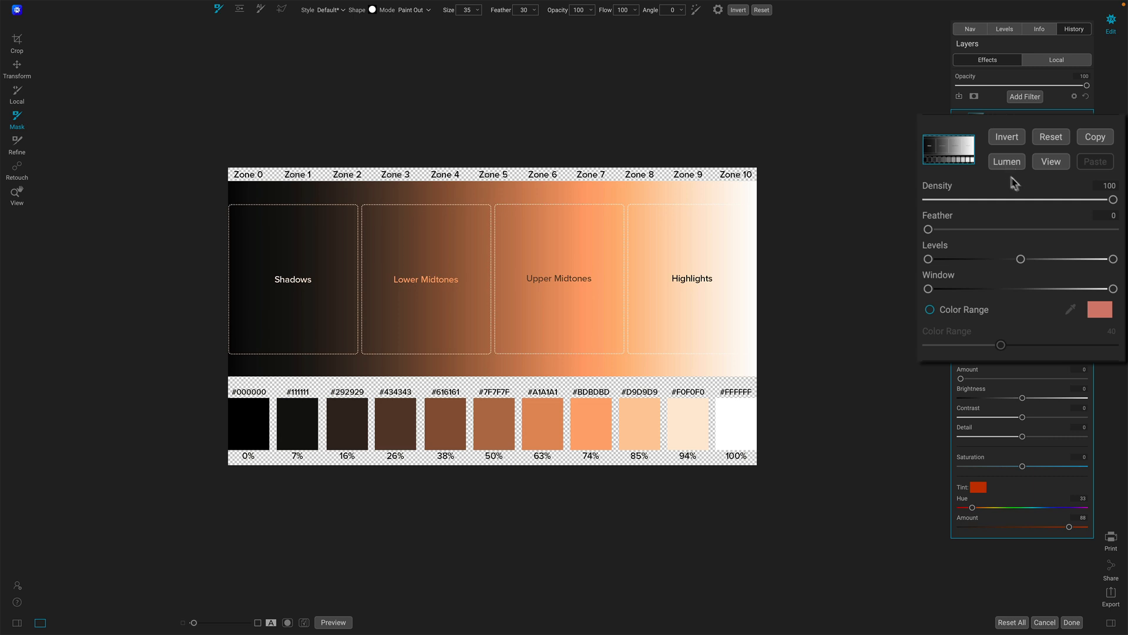
left_click(1051, 162)
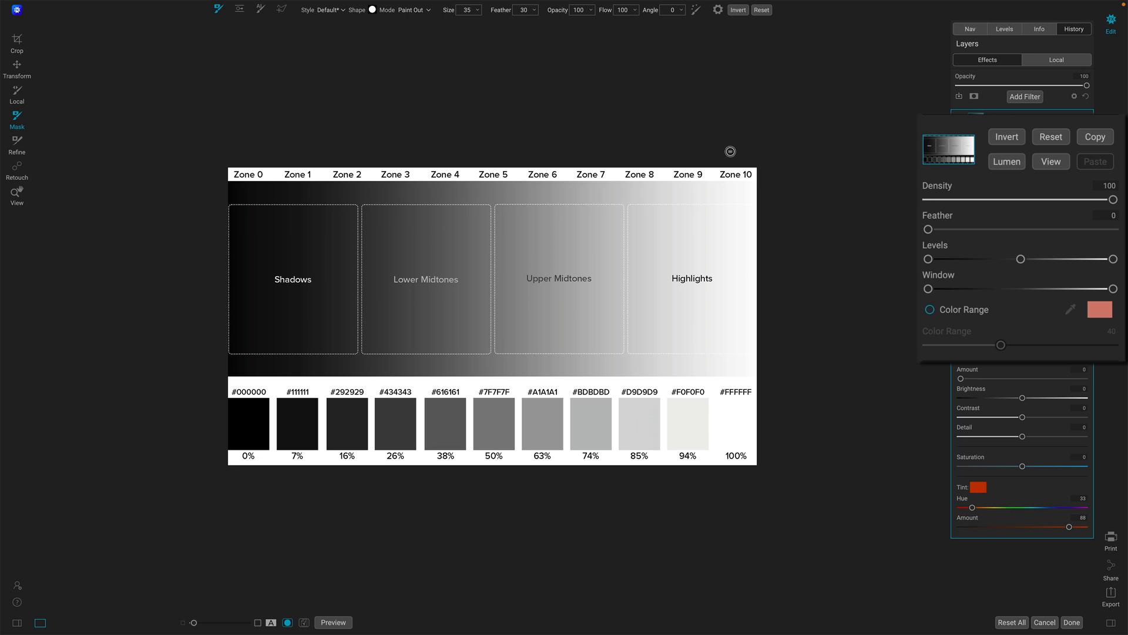
left_click(1051, 165)
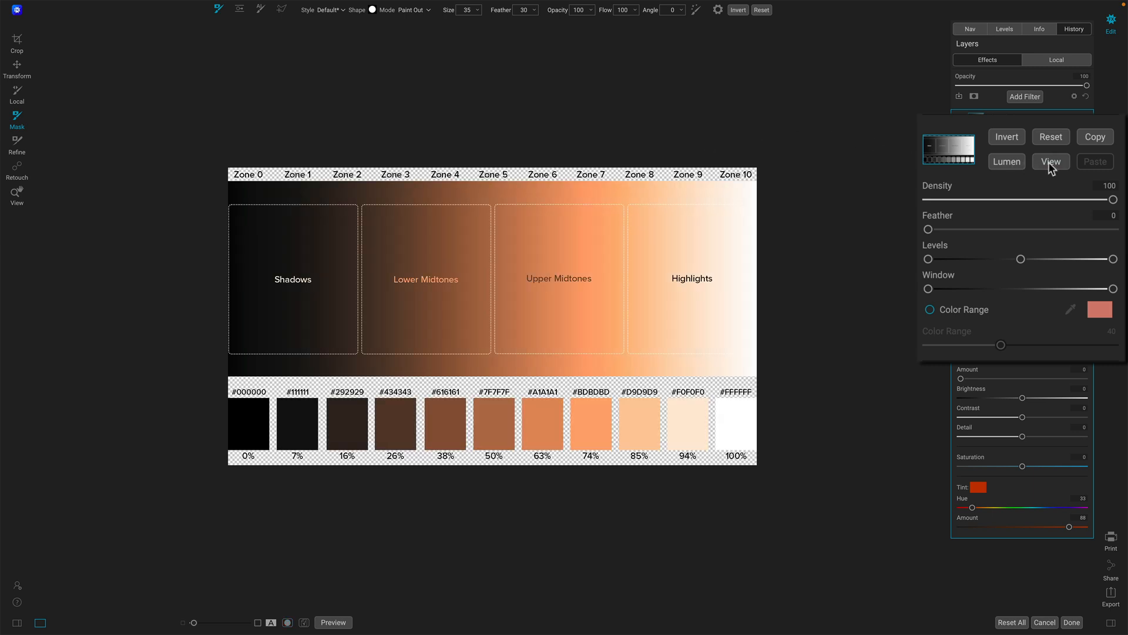
left_click(1049, 139)
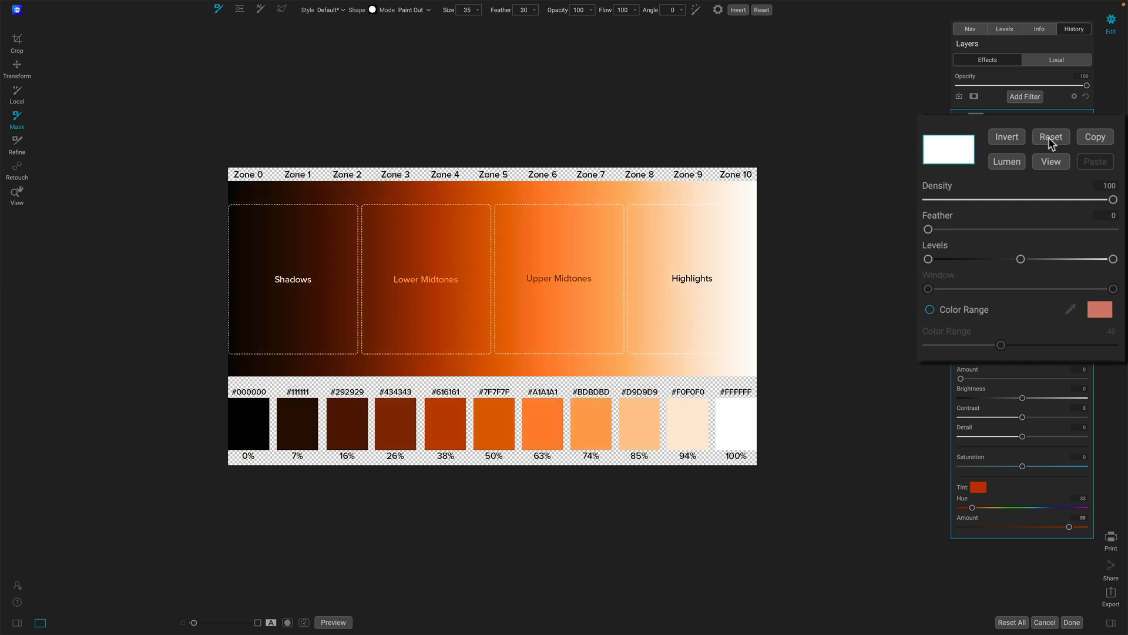
left_click(1003, 161)
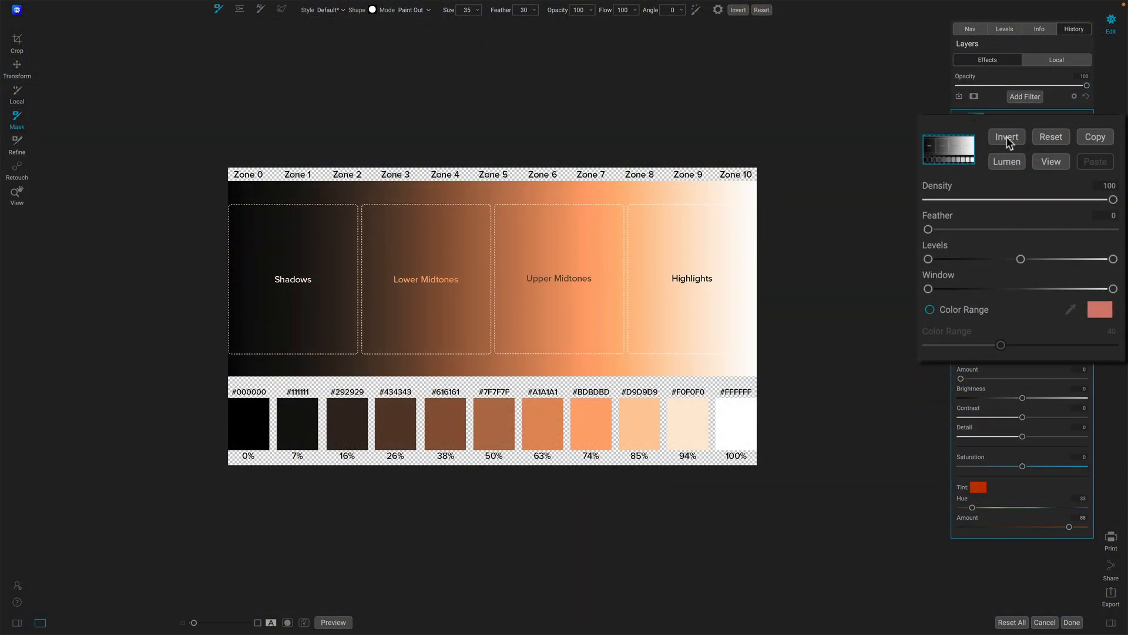
- Invert the luminosity mask, compare both versions in the mask view, and return it to its original non-inverted state
left_click(1008, 139)
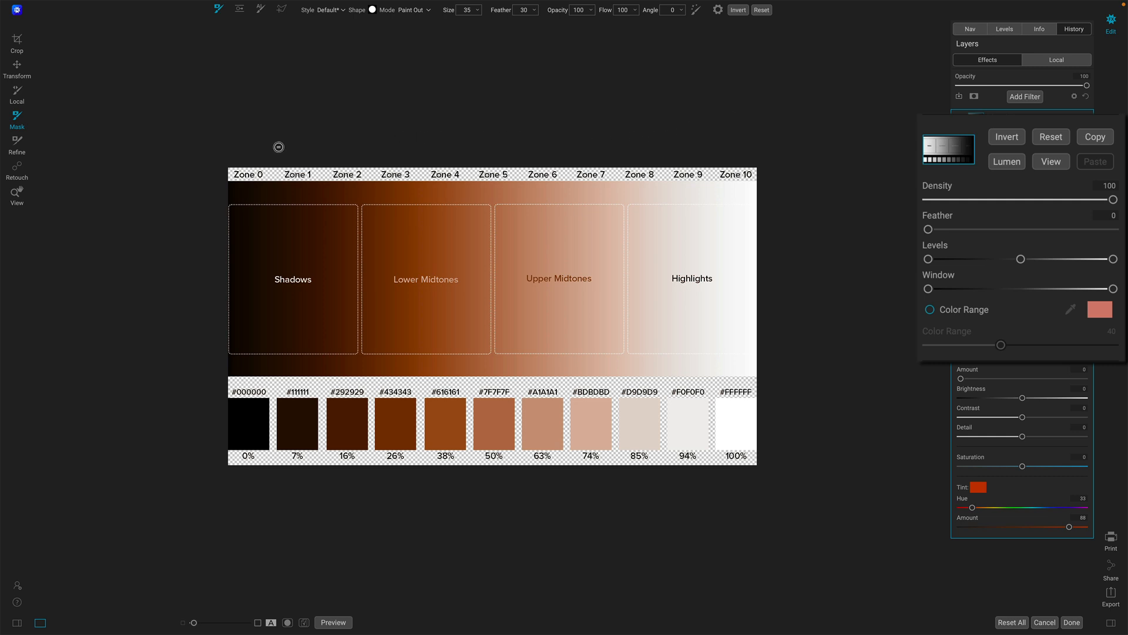
left_click(1052, 164)
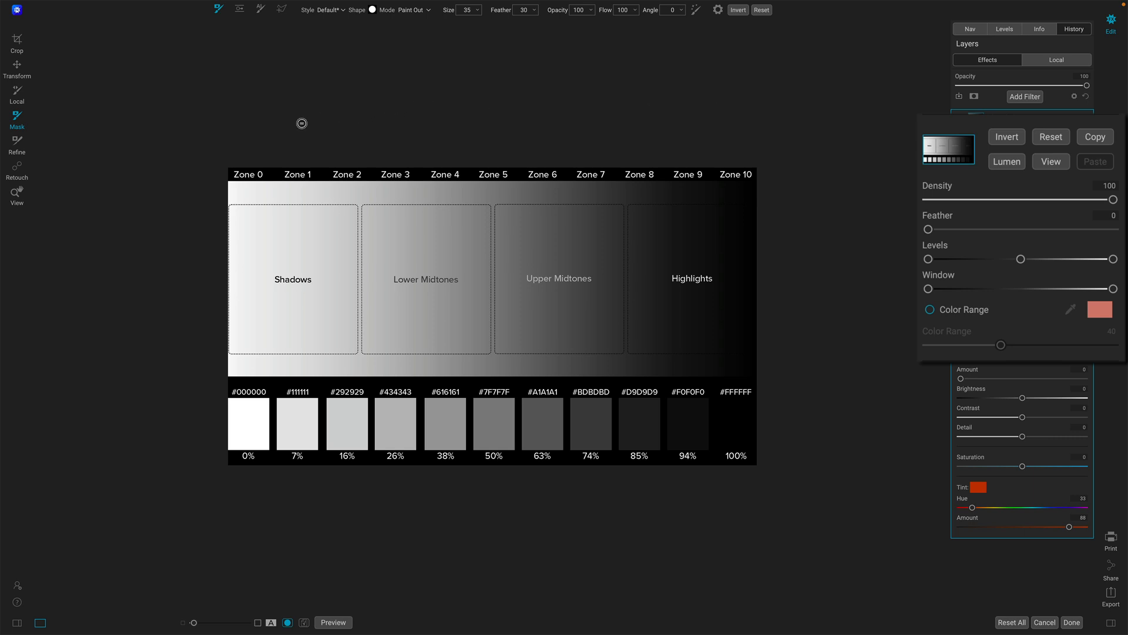
left_click(1006, 139)
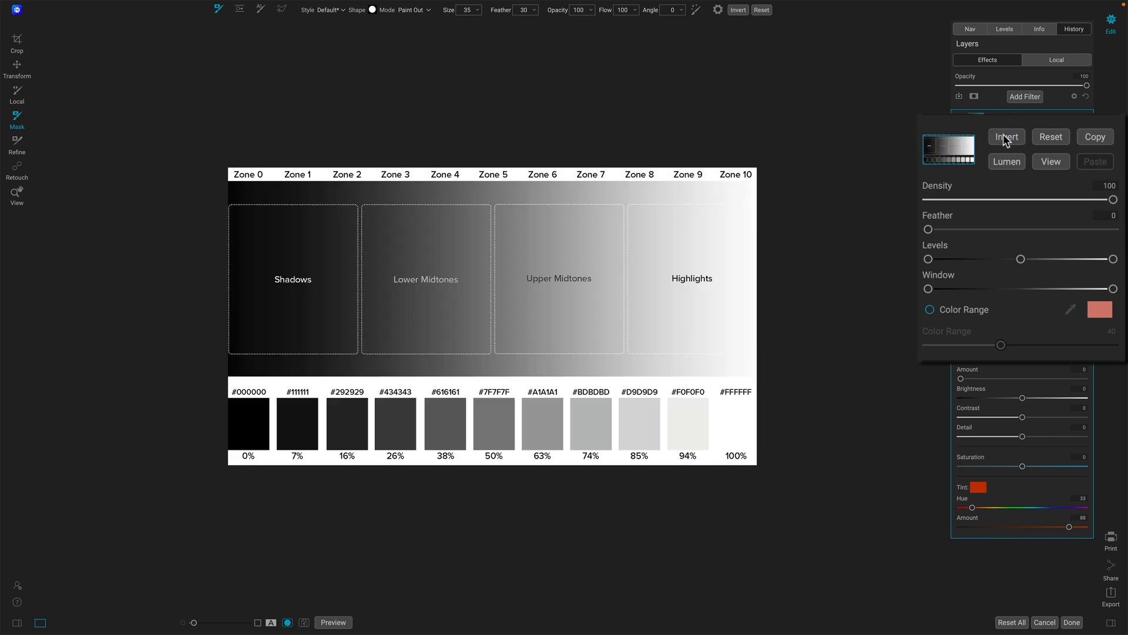
left_click(1006, 139)
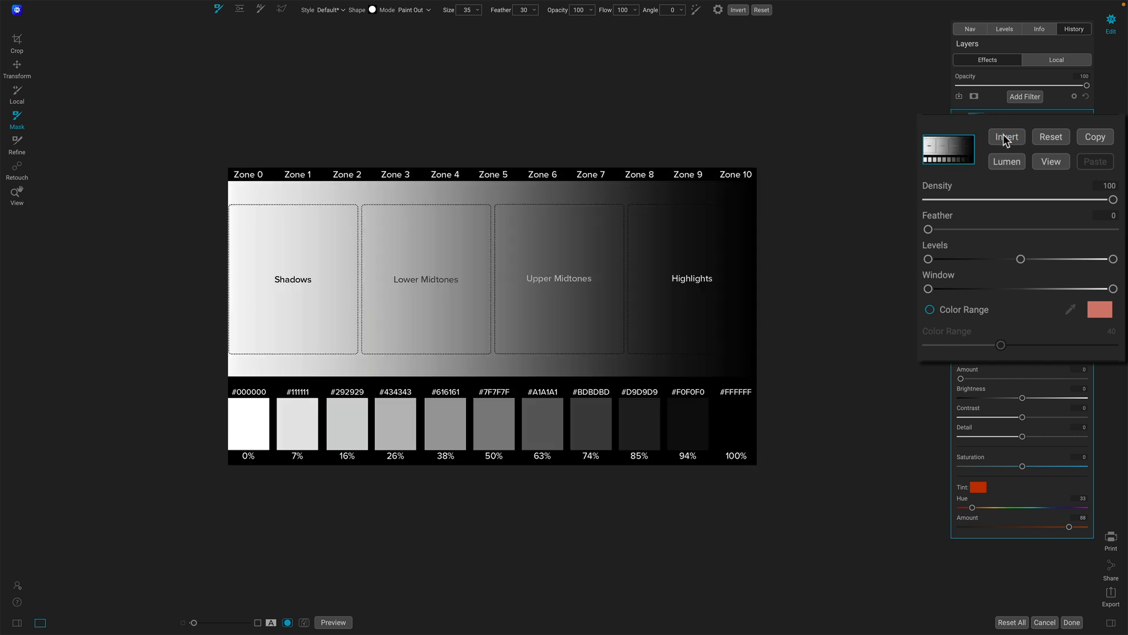
left_click(1049, 162)
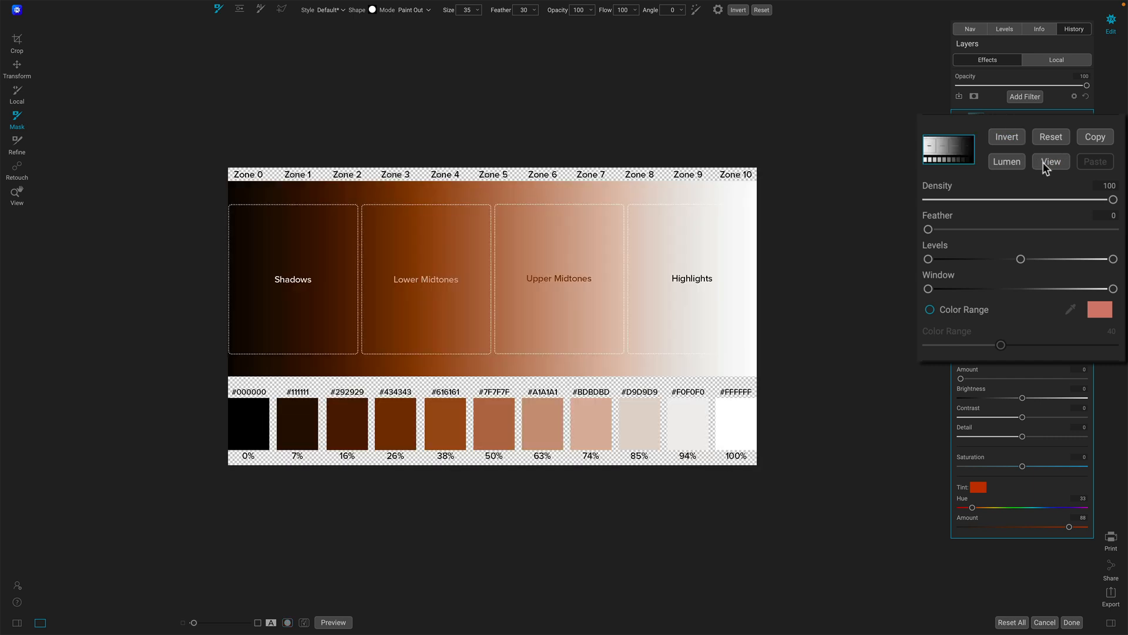
left_click(1008, 137)
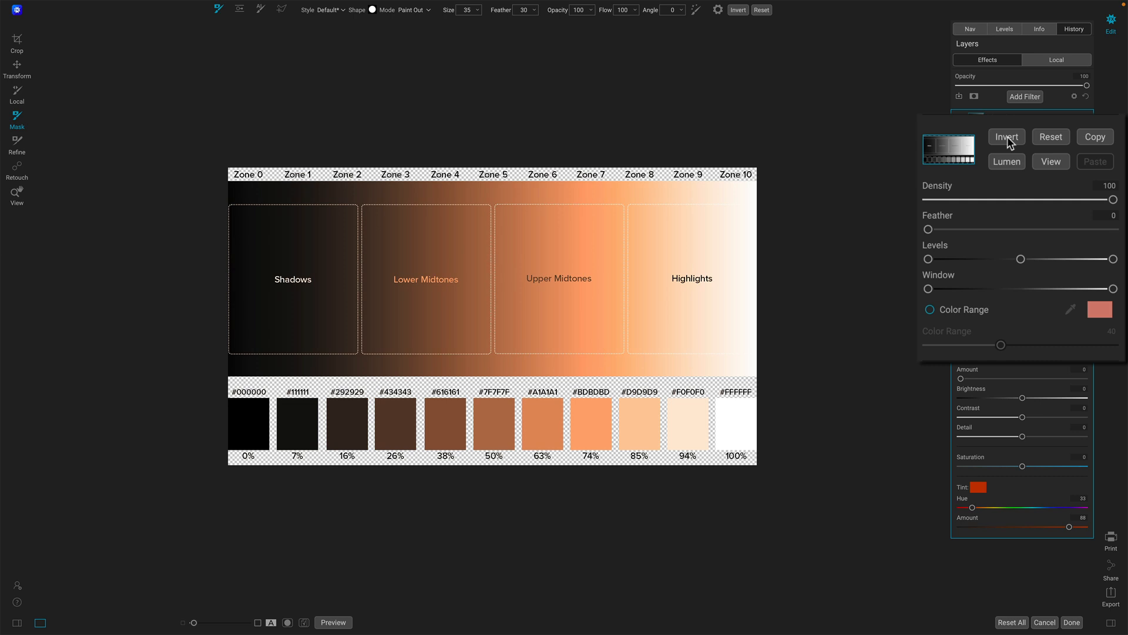
left_click(1045, 171)
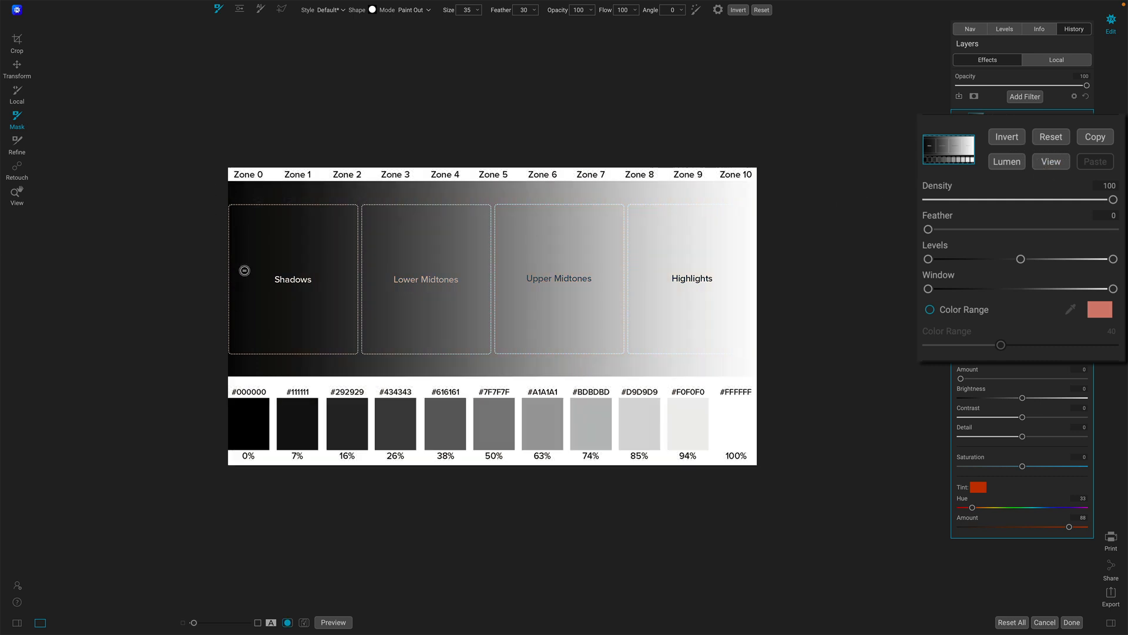
left_click(1049, 162)
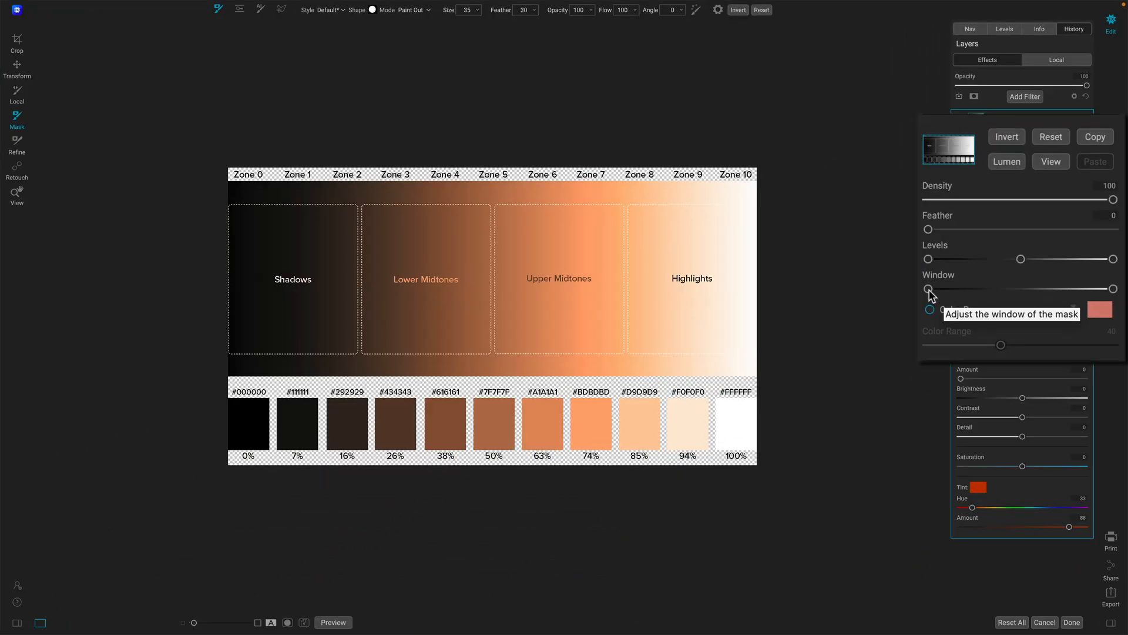
- Raise the mask Window's lower limit just past the midpoint to exclude the darker tones, and return it to the minimum
left_click_drag(929, 290, 929, 290)
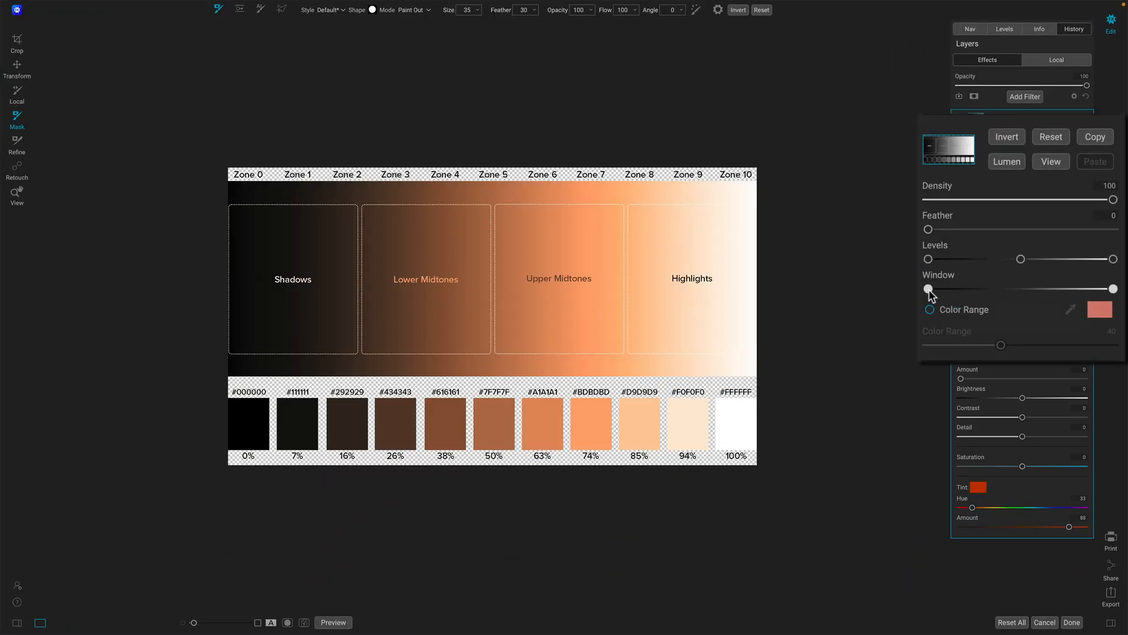
left_click_drag(931, 294, 936, 294)
left_click_drag(963, 293, 1011, 288)
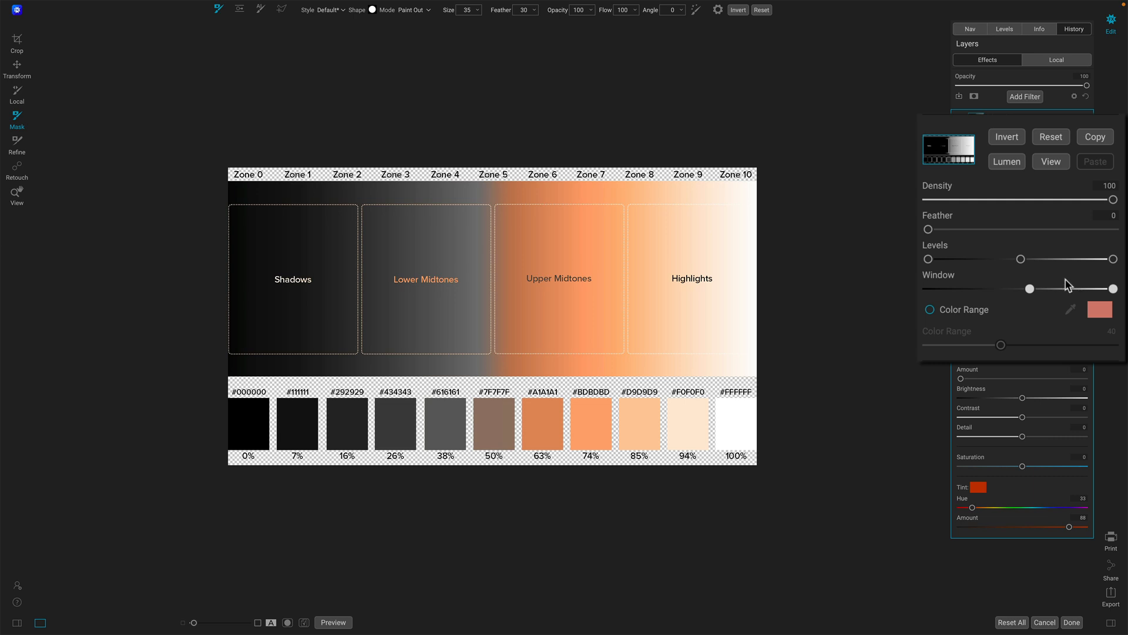
left_click_drag(1031, 292, 919, 295)
- Narrow the mask Window to a thin midtone band, and widen it to span the shadows through the upper midtones
left_click_drag(1110, 289, 1035, 292)
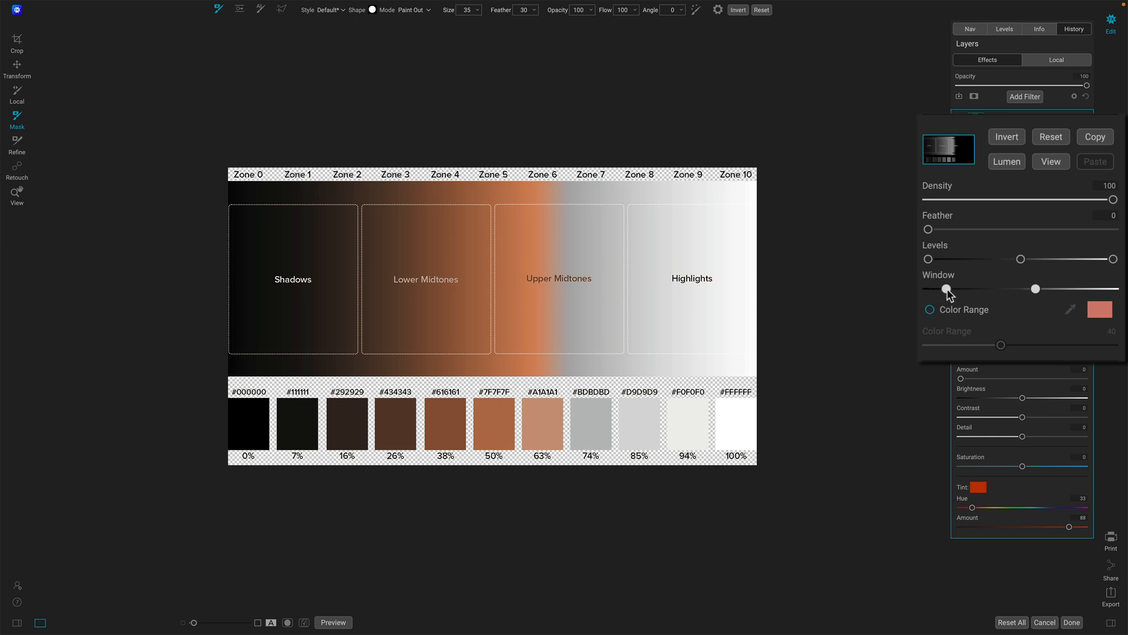
left_click_drag(958, 290, 1016, 292)
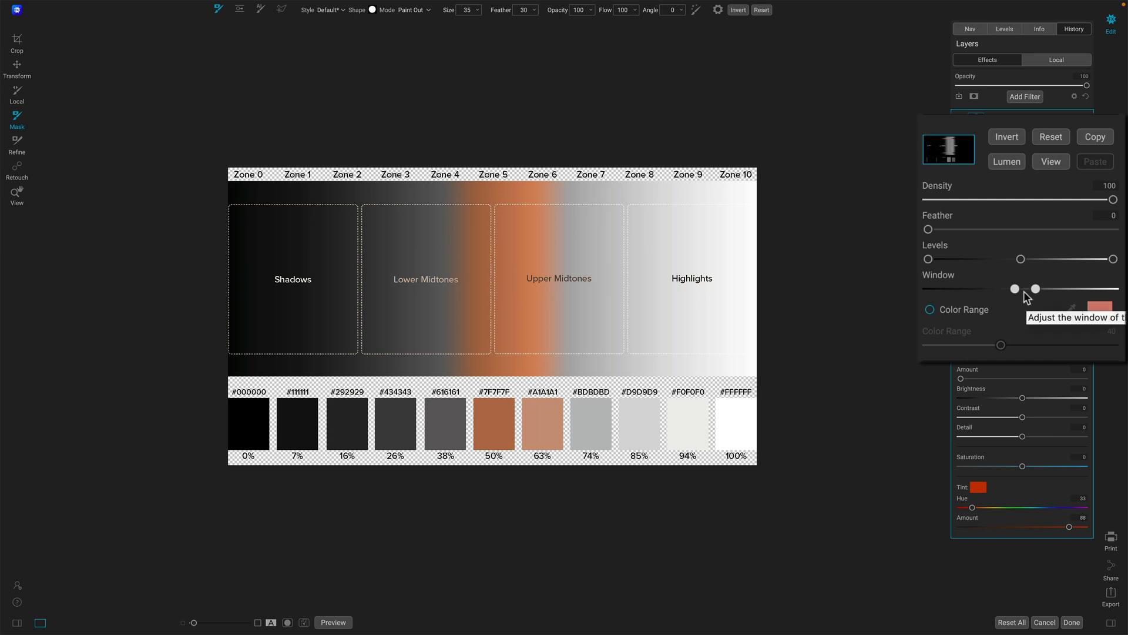
left_click_drag(1016, 292, 1045, 289)
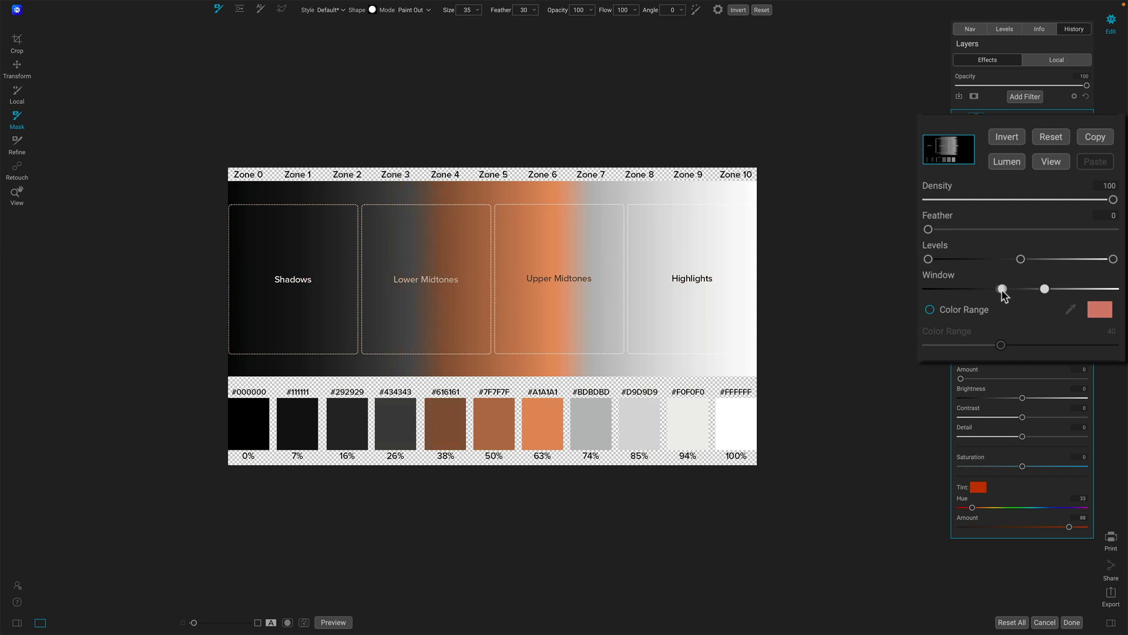
left_click_drag(967, 288, 955, 287)
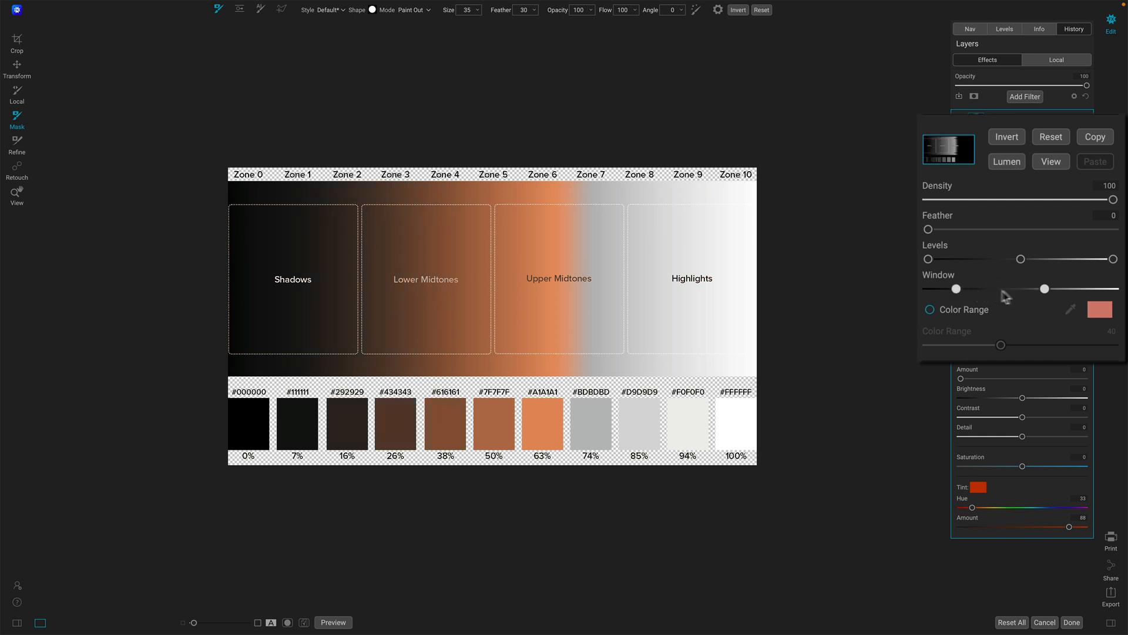
- Widen the mask Window to exclude only the darkest and brightest tones, and reset both limits to the full range
left_click_drag(1043, 289, 1091, 289)
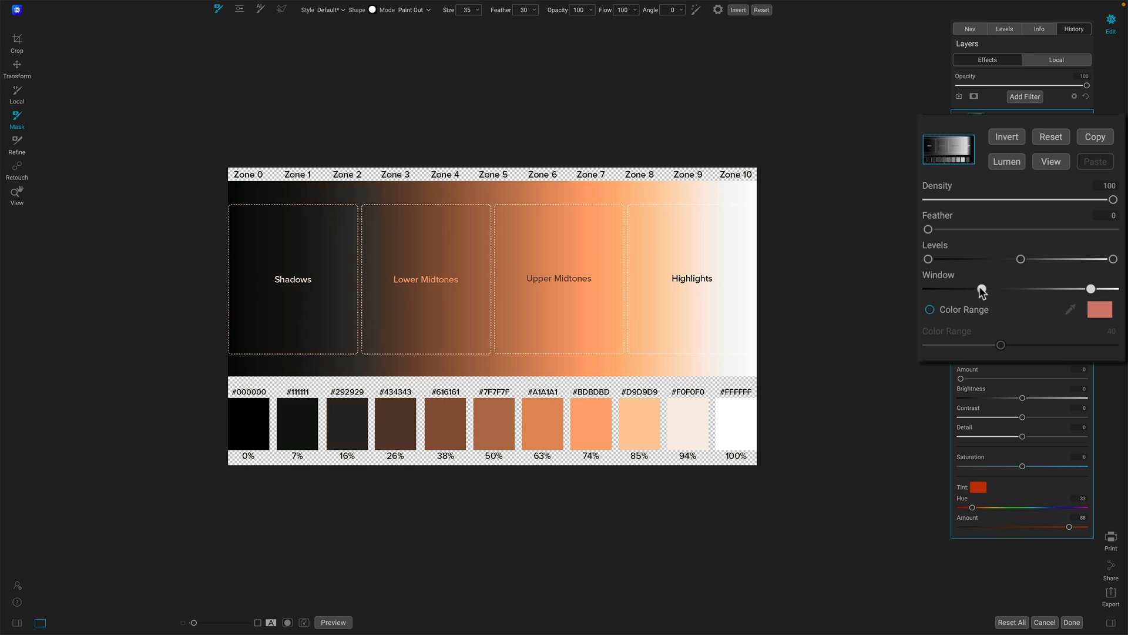
left_click_drag(981, 288, 976, 288)
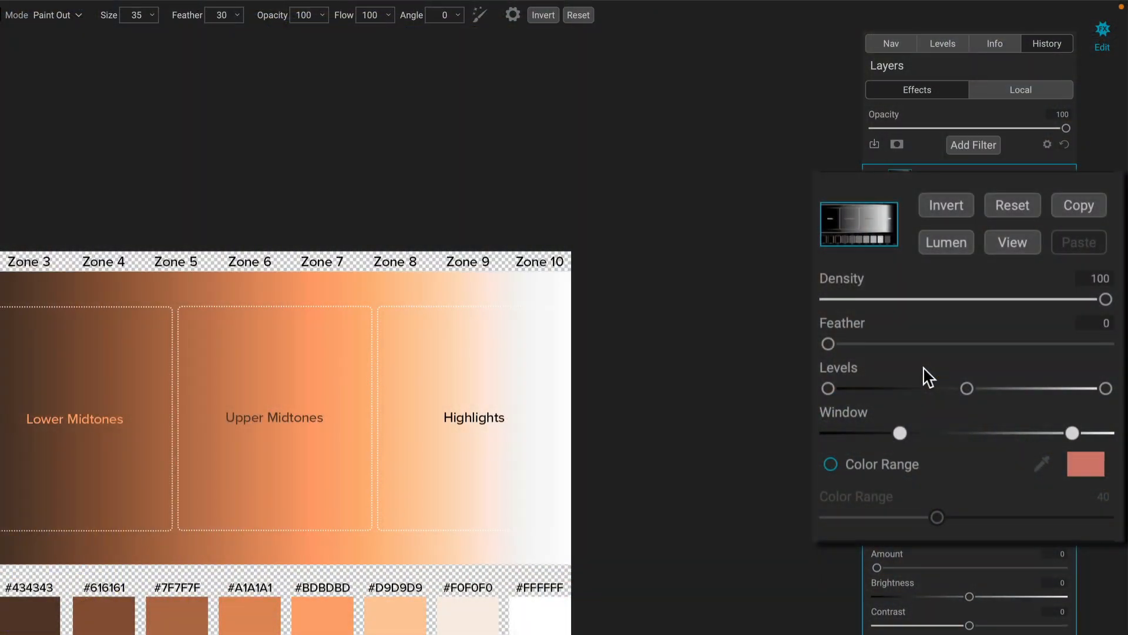
left_click_drag(899, 433, 818, 446)
left_click_drag(1072, 433, 1106, 433)
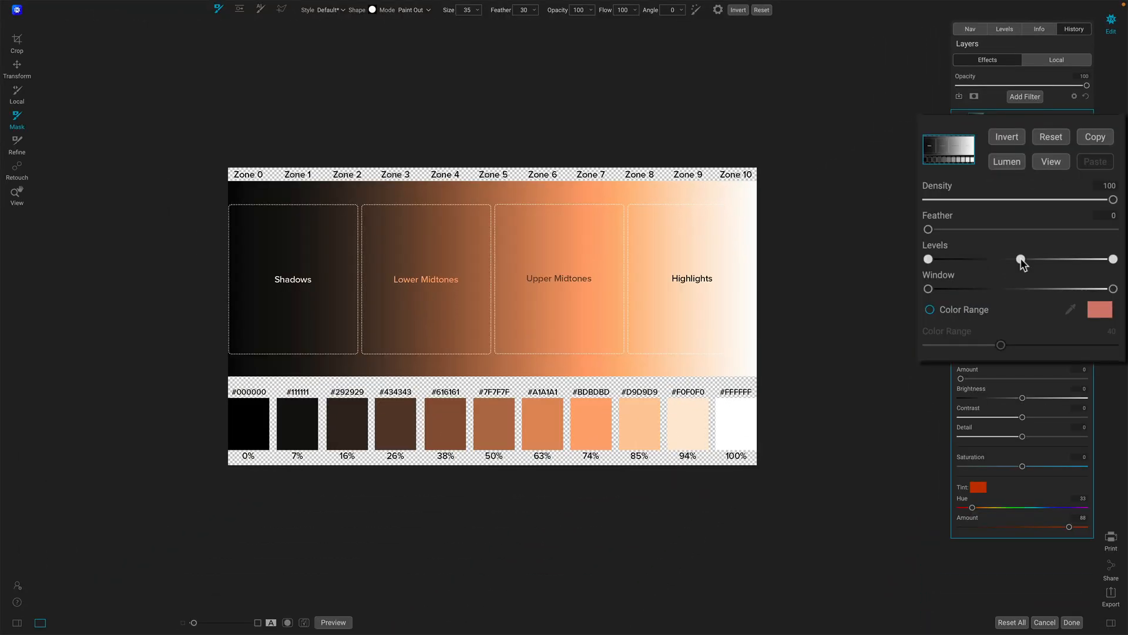
- Try shifting the mask's Levels midpoint toward the dark end and the light end, and return it to the centre
left_click_drag(1020, 259, 961, 259)
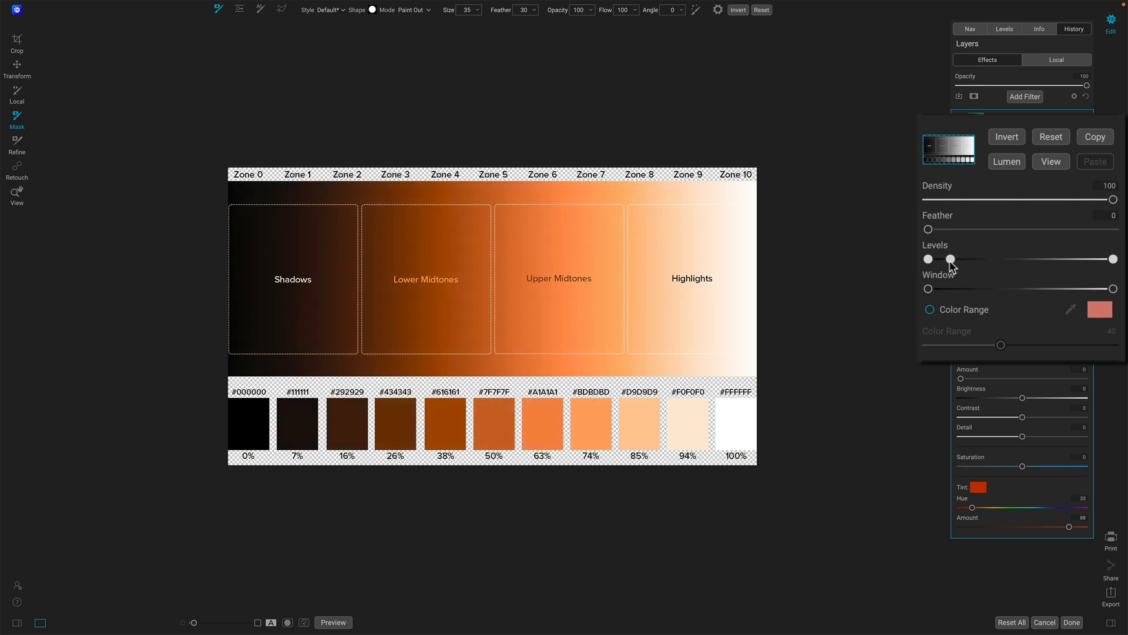
left_click_drag(967, 259, 1052, 259)
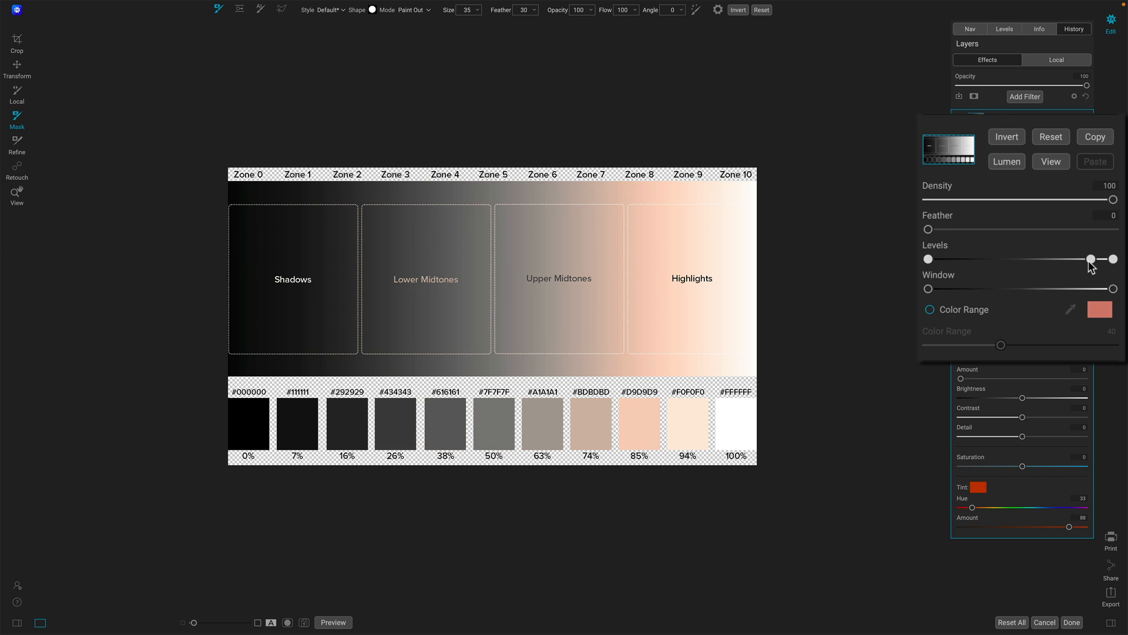
left_click_drag(1050, 260, 1022, 262)
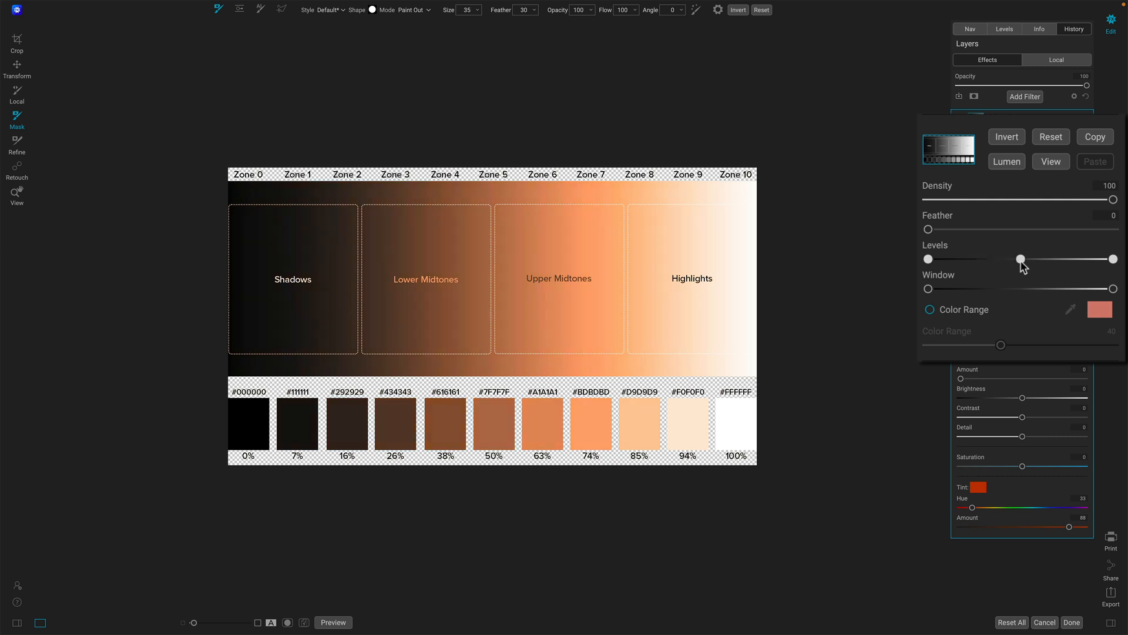
- Try adjusting the black and white points of the mask's Levels, and return both to their default ends
left_click_drag(928, 259, 1033, 263)
double_click(929, 238)
mouse_move(1113, 260)
left_mouse_down()
mouse_move(1049, 261)
mouse_move(1113, 260)
left_mouse_up()
- Raise the mask Window's lower limit to about one third of its range to exclude the shadows
left_click_drag(985, 289, 989, 289)
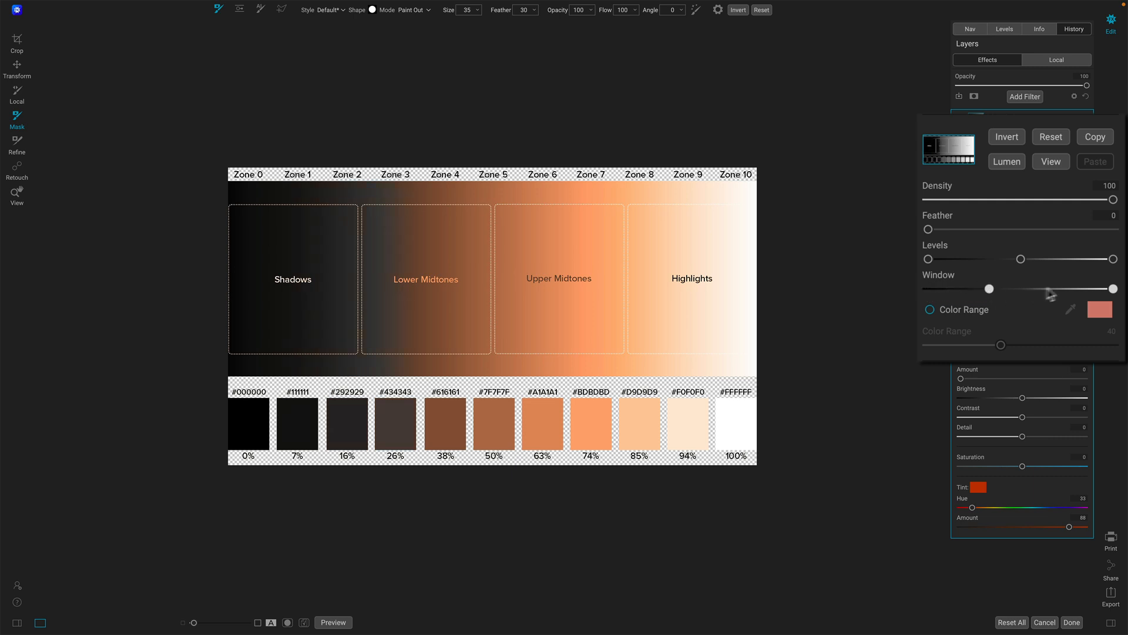
- Lower the mask Window's upper limit to about 70% to exclude the highlights, and shift the Levels midpoint toward the dark end
left_click_drag(1113, 288, 1056, 288)
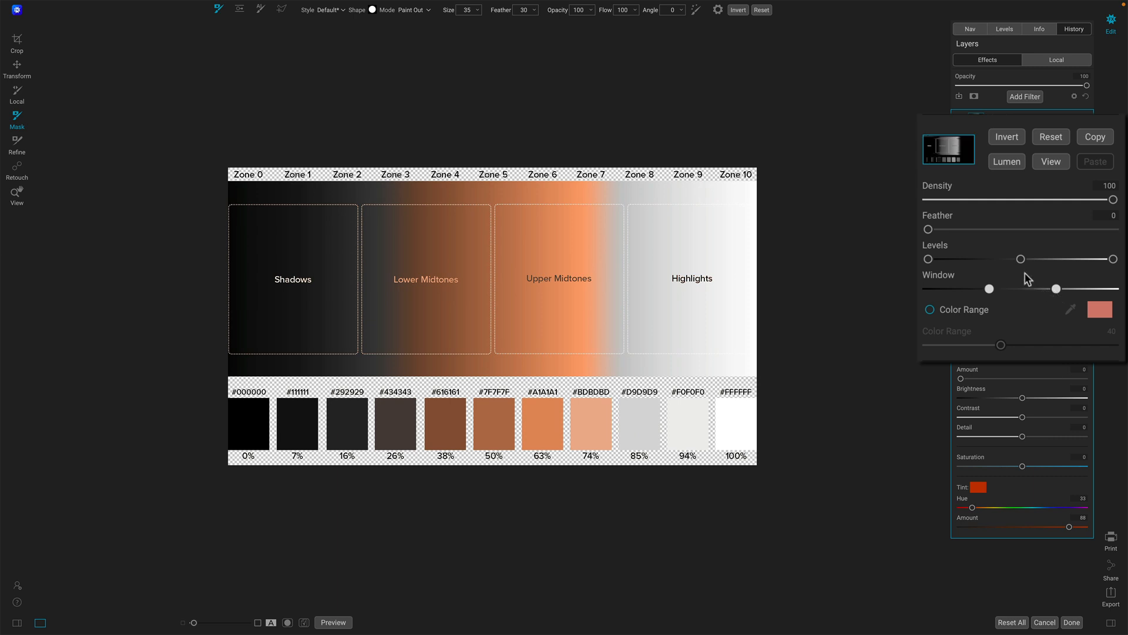
left_click_drag(1021, 260, 985, 262)
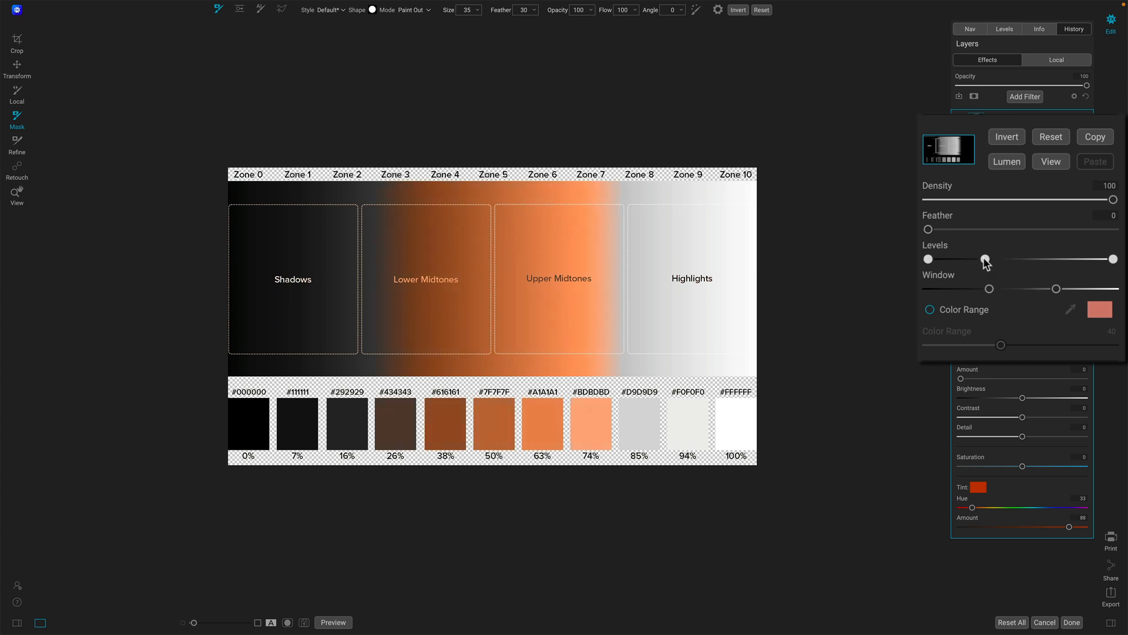
mouse_move(985, 261)
left_mouse_down()
mouse_move(1053, 261)
mouse_move(930, 262)
mouse_move(1001, 264)
left_mouse_up()
- Try moving the mask's Levels black and white points inward, and ease both partway back toward their ends
left_click_drag(1112, 259, 1015, 268)
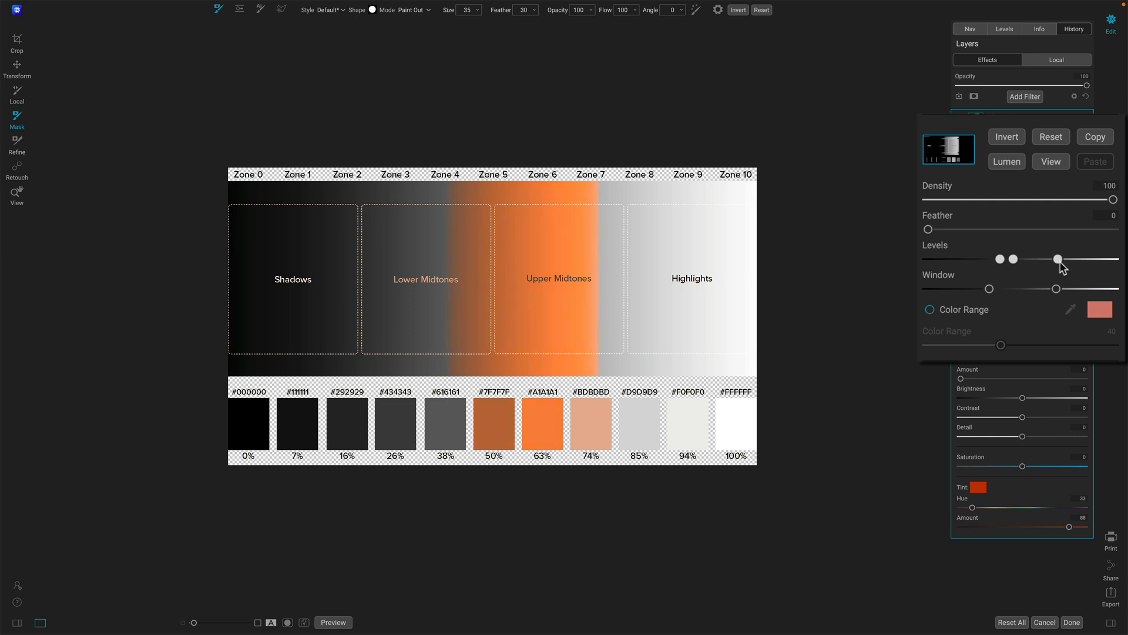
left_click_drag(1073, 260, 1096, 259)
left_click_drag(998, 259, 953, 260)
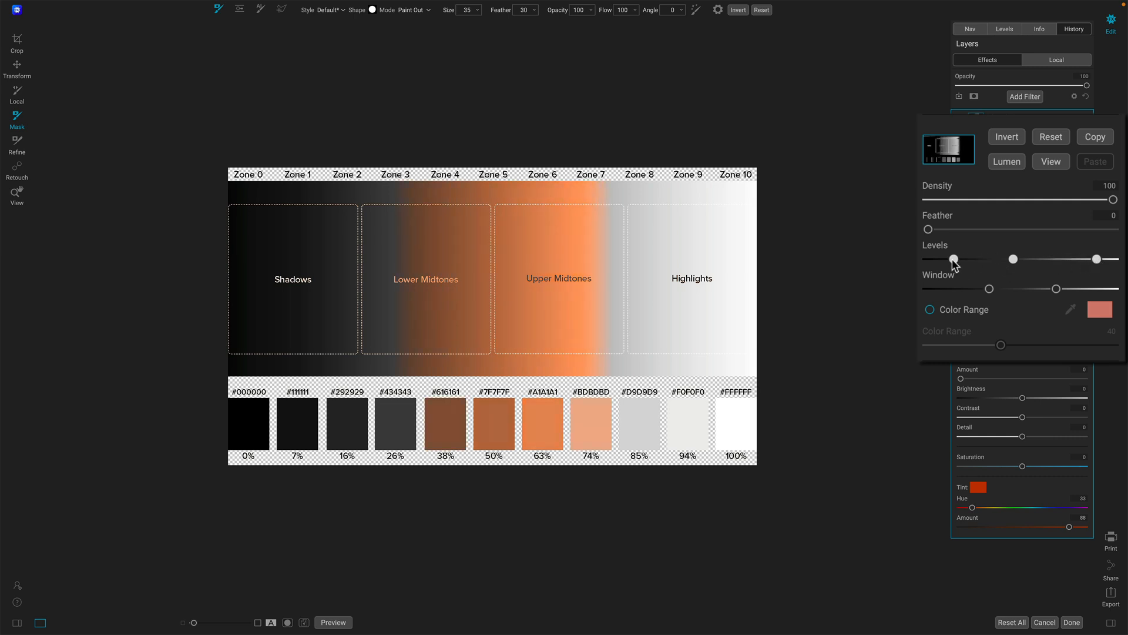
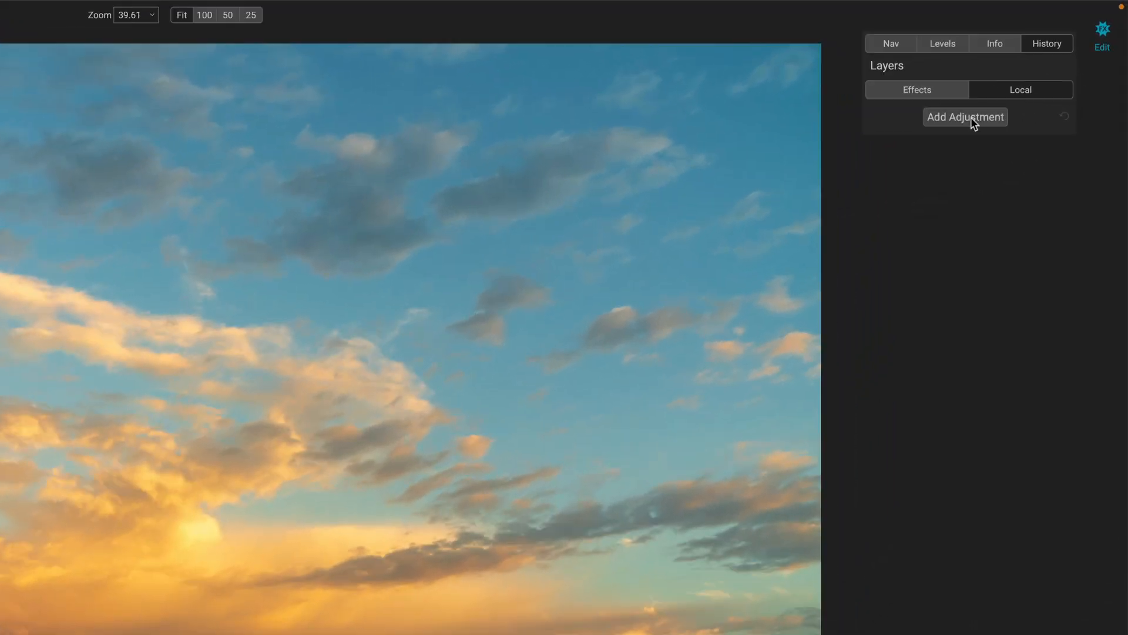
- Add a local adjustment to the sunset photo, give it a luminosity mask, and display the mask in grayscale
left_click(971, 117)
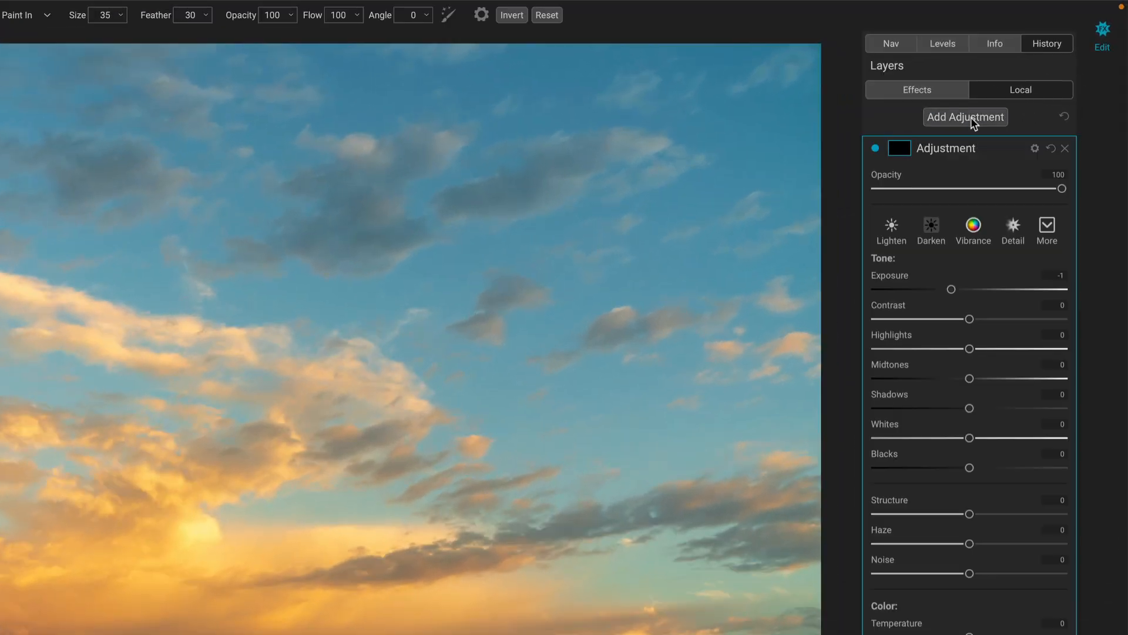
left_click(900, 149)
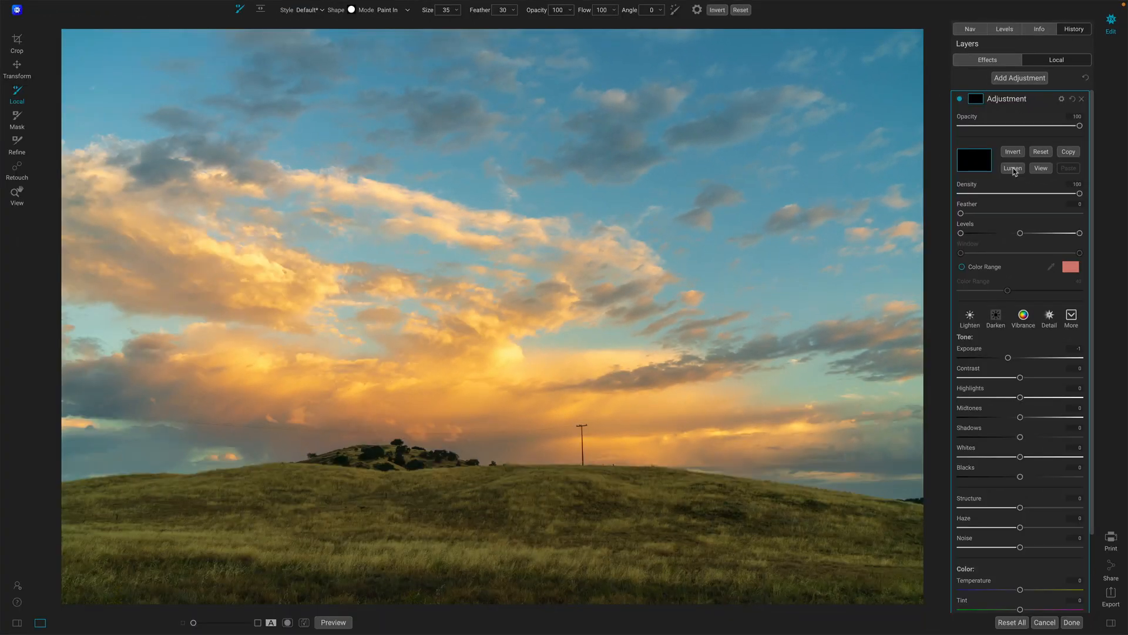
left_click(1013, 170)
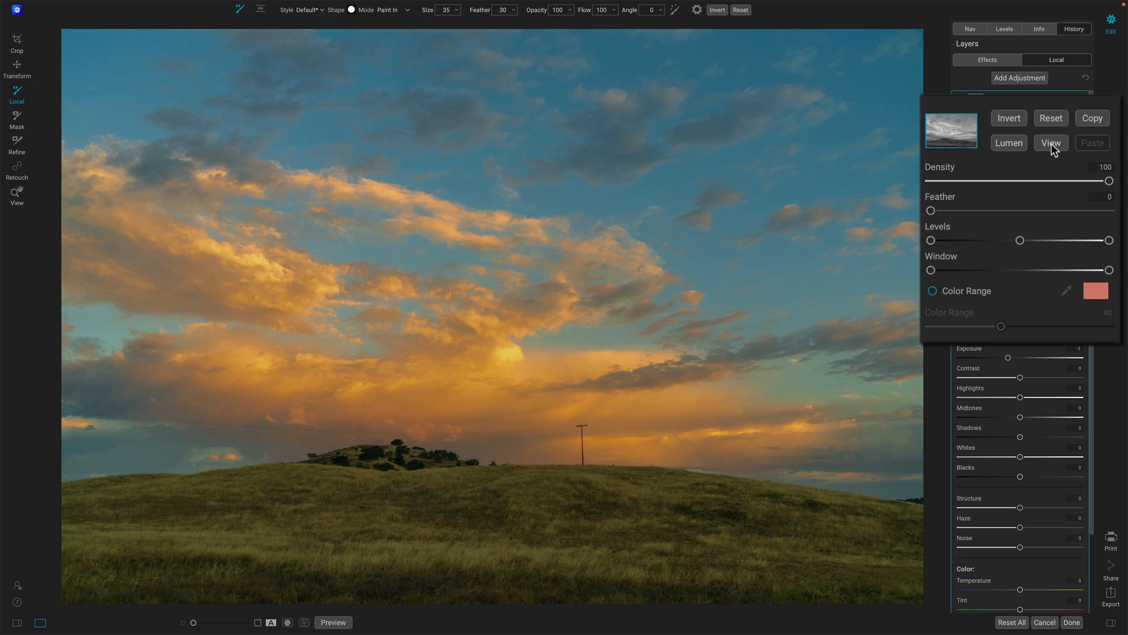
left_click(1052, 143)
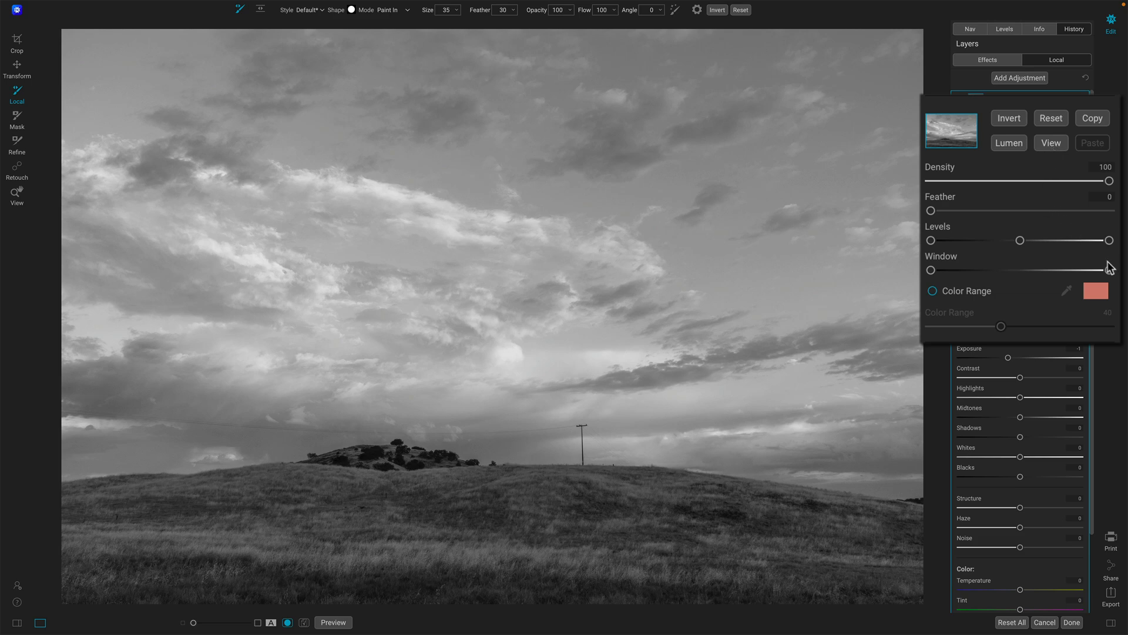
- Lower the mask Window's upper limit to about 40% to isolate the dark hillside, and shift the Levels midpoint toward the dark end
left_click_drag(1110, 270, 997, 281)
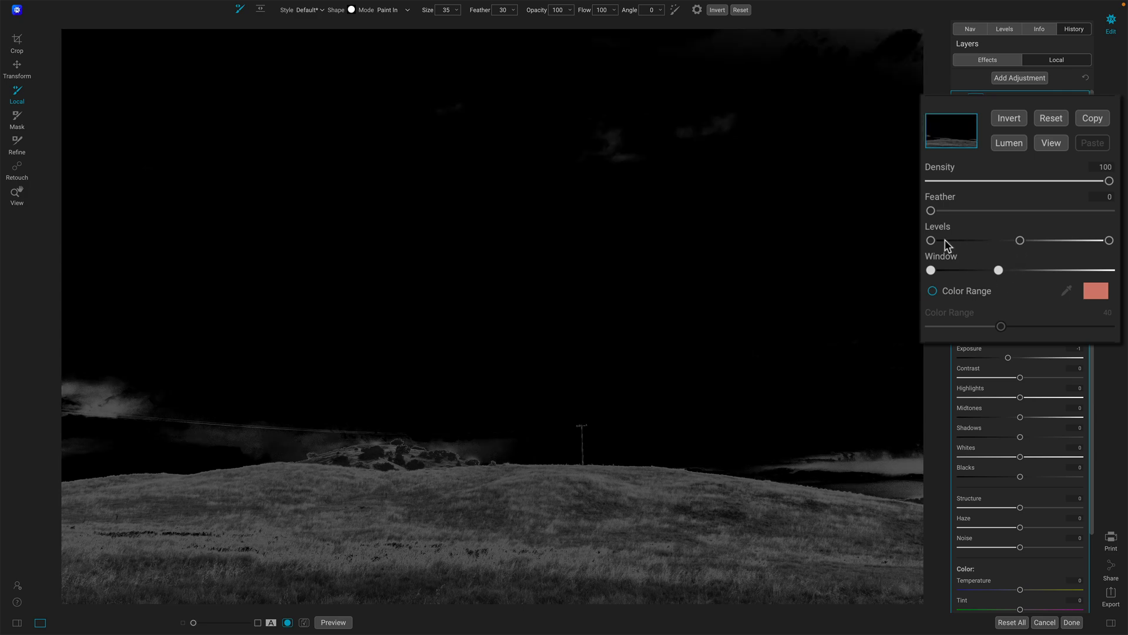
mouse_move(932, 239)
left_mouse_down()
mouse_move(956, 240)
mouse_move(931, 240)
left_mouse_up()
left_click_drag(1023, 242, 993, 240)
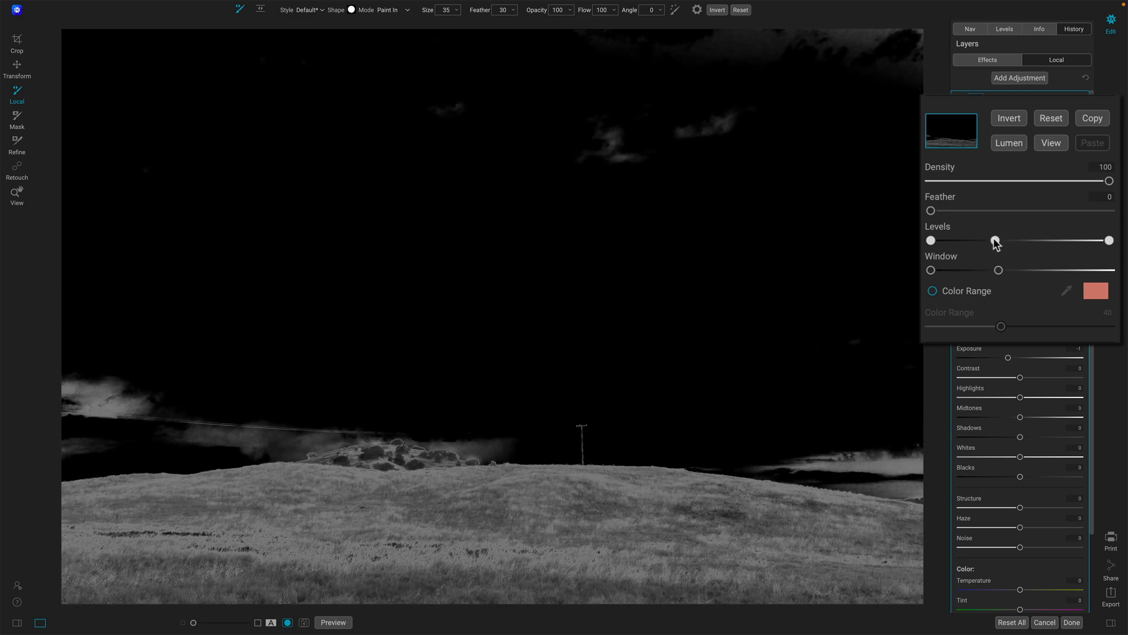
mouse_move(1109, 240)
left_mouse_down()
mouse_move(1063, 241)
mouse_move(1107, 243)
left_mouse_up()
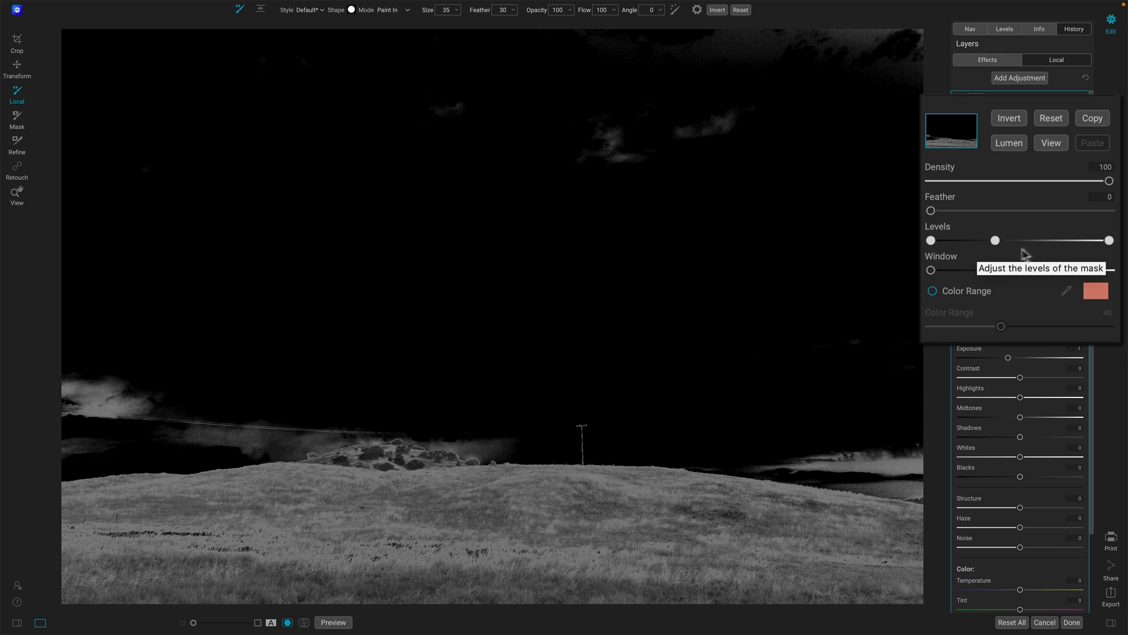
- Fine-tune the Levels midpoint to about one third of its range, set the mask's Feather to 3, and return to the photo view
left_click_drag(994, 241, 991, 240)
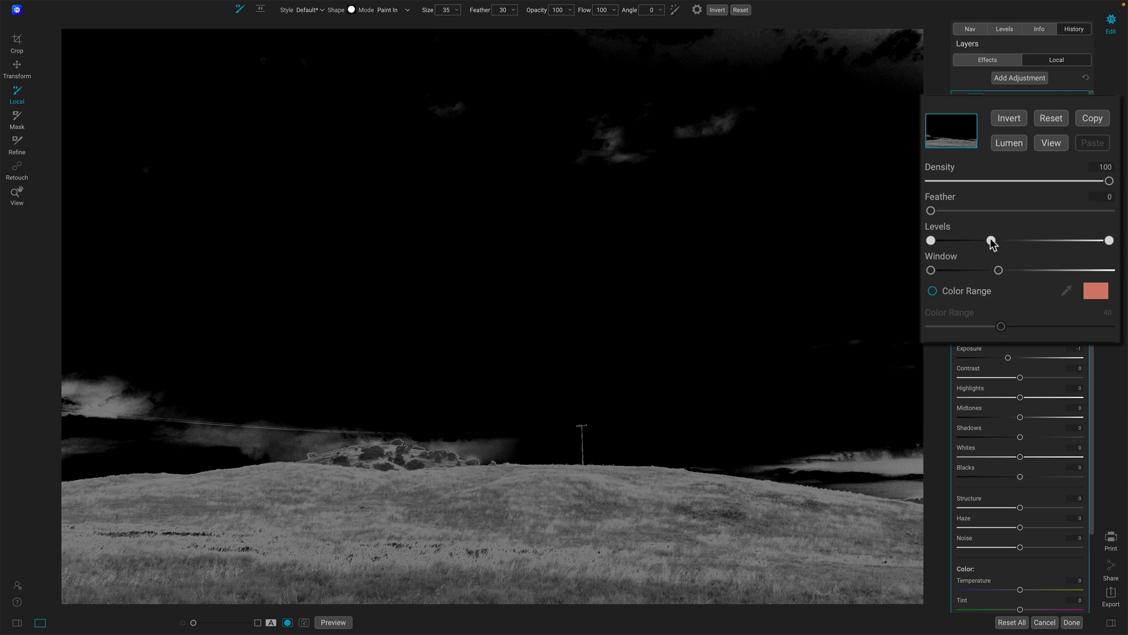
left_click_drag(992, 242, 989, 243)
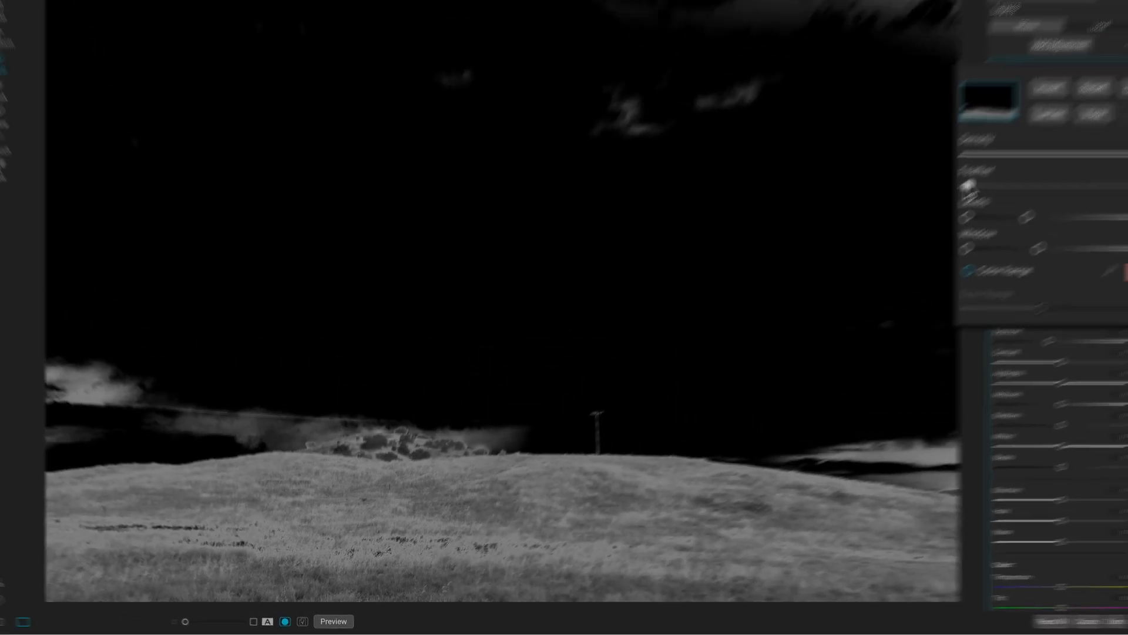
mouse_move(931, 210)
left_mouse_down()
mouse_move(975, 213)
mouse_move(926, 210)
mouse_move(935, 211)
left_mouse_up()
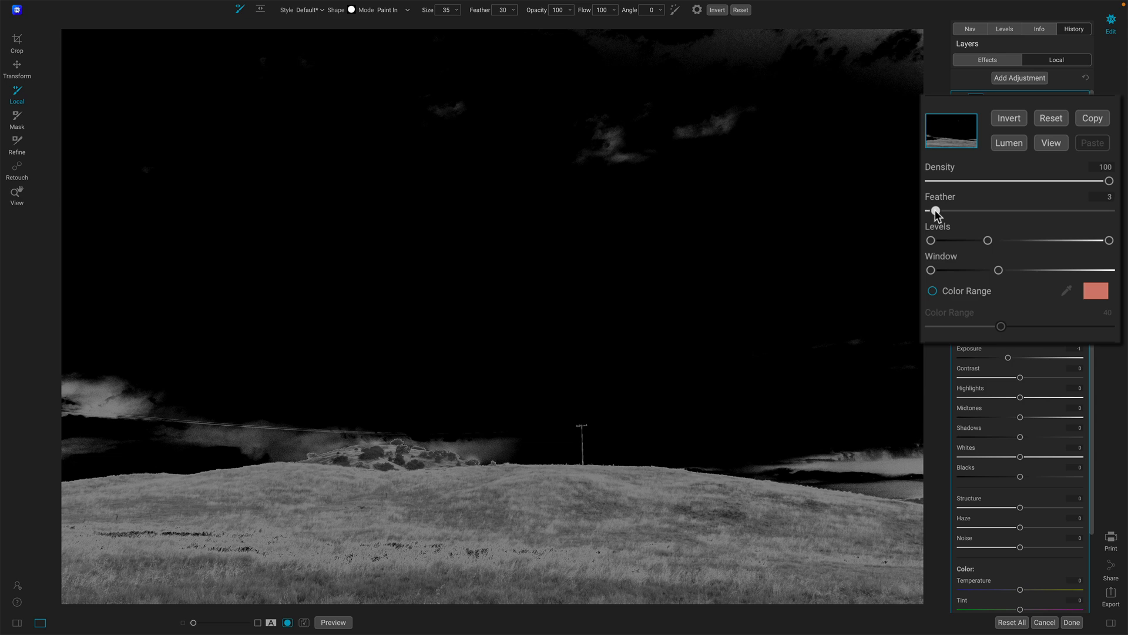
left_click(1047, 144)
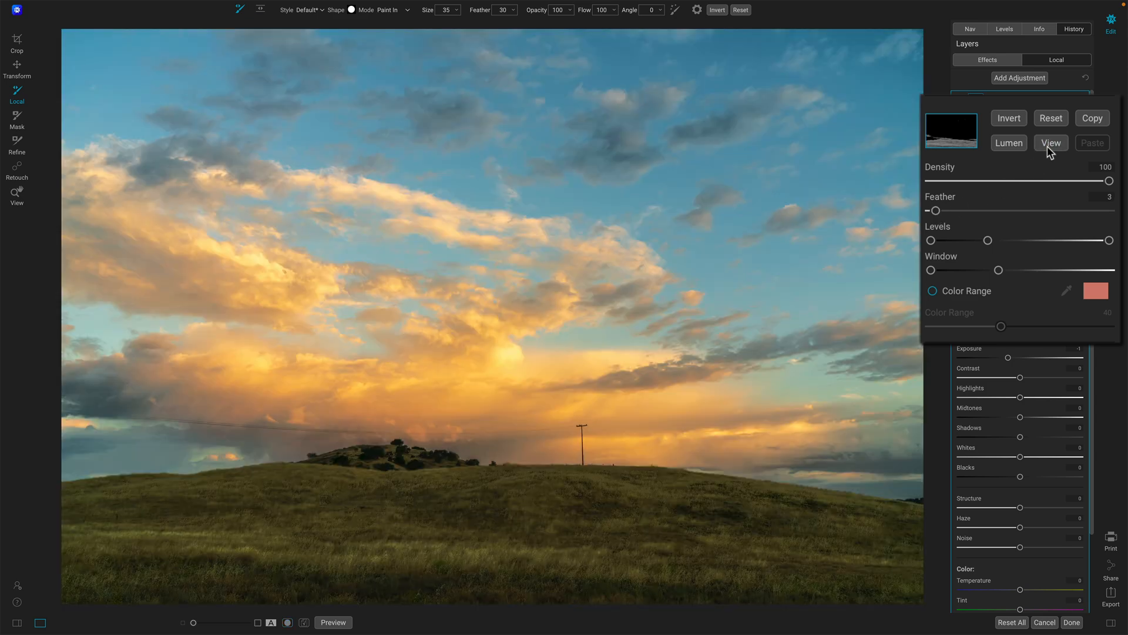
- Set the local adjustment's Exposure to 0.4 and Temperature to 10 to brighten and warm the hillside
double_click(978, 349)
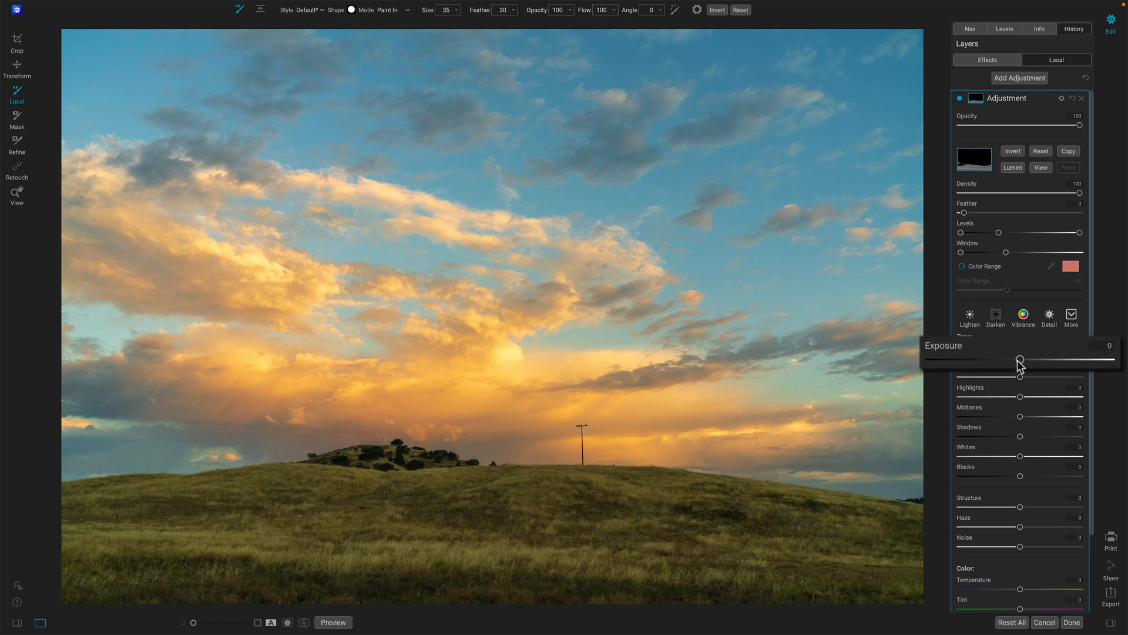
left_click_drag(1019, 359, 1042, 360)
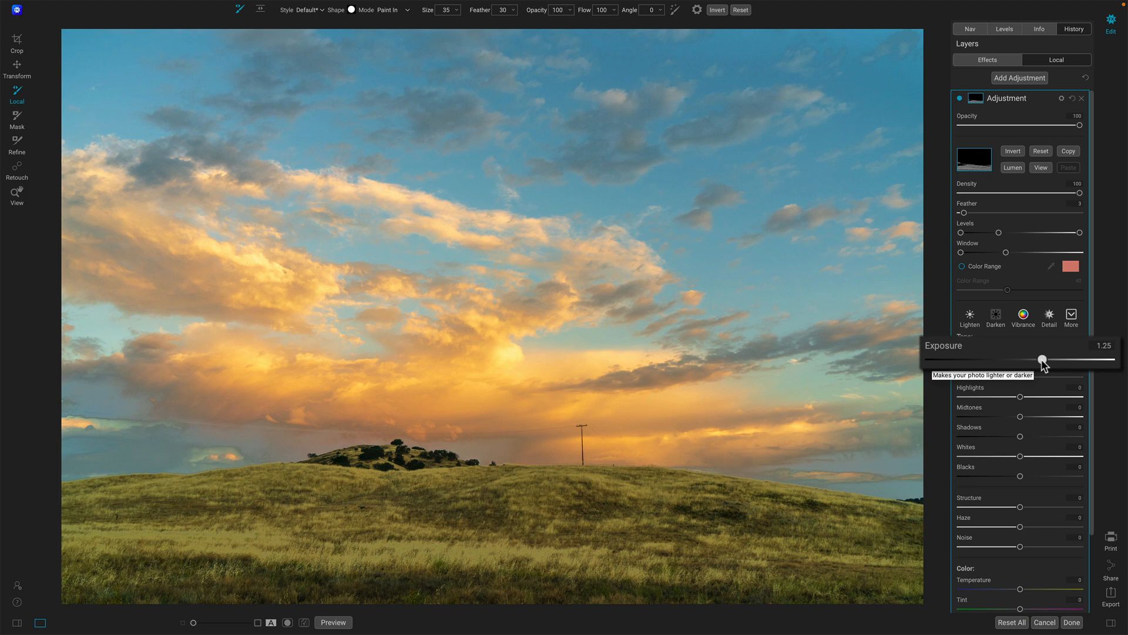
left_click_drag(1043, 360, 1027, 360)
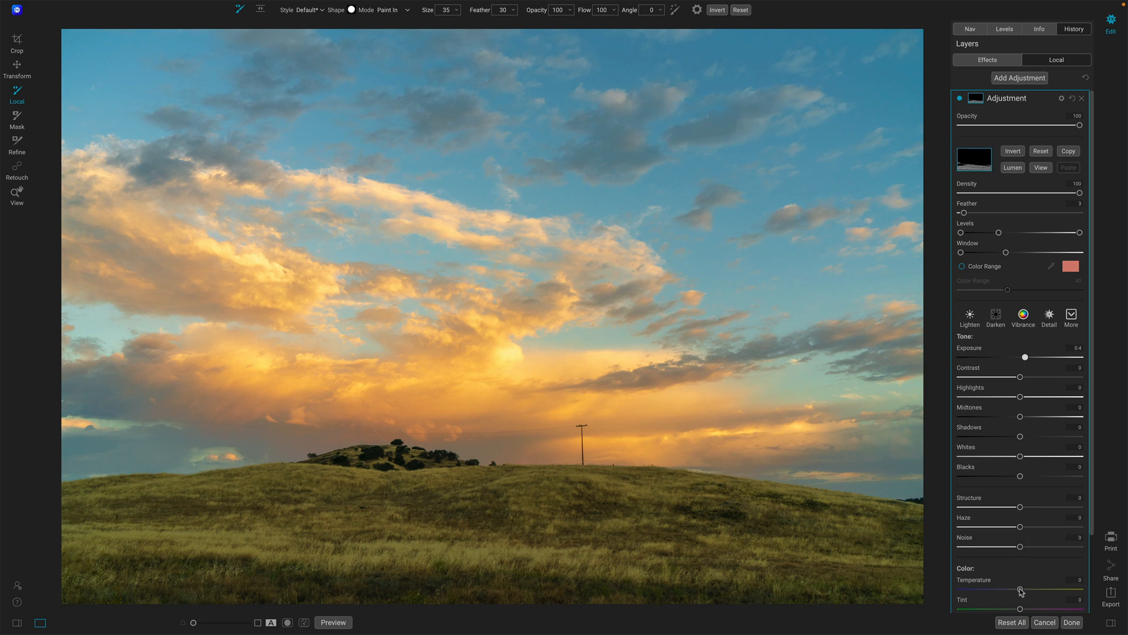
left_click_drag(1020, 590, 1030, 595)
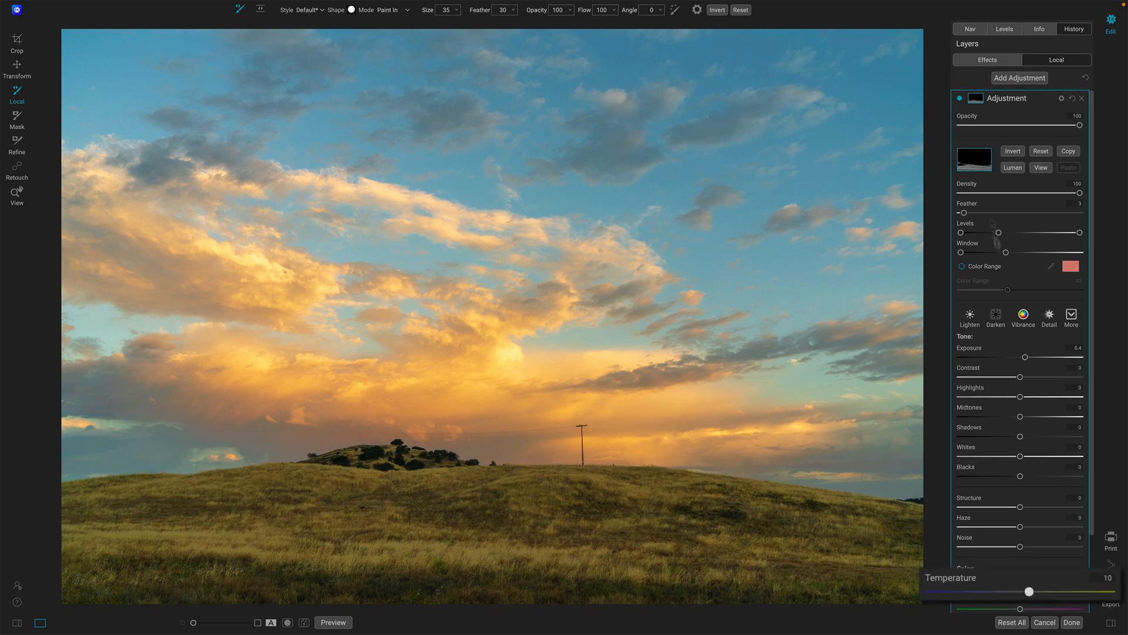
- Compare the photo with the hillside adjustment switched off and on
left_click(959, 98)
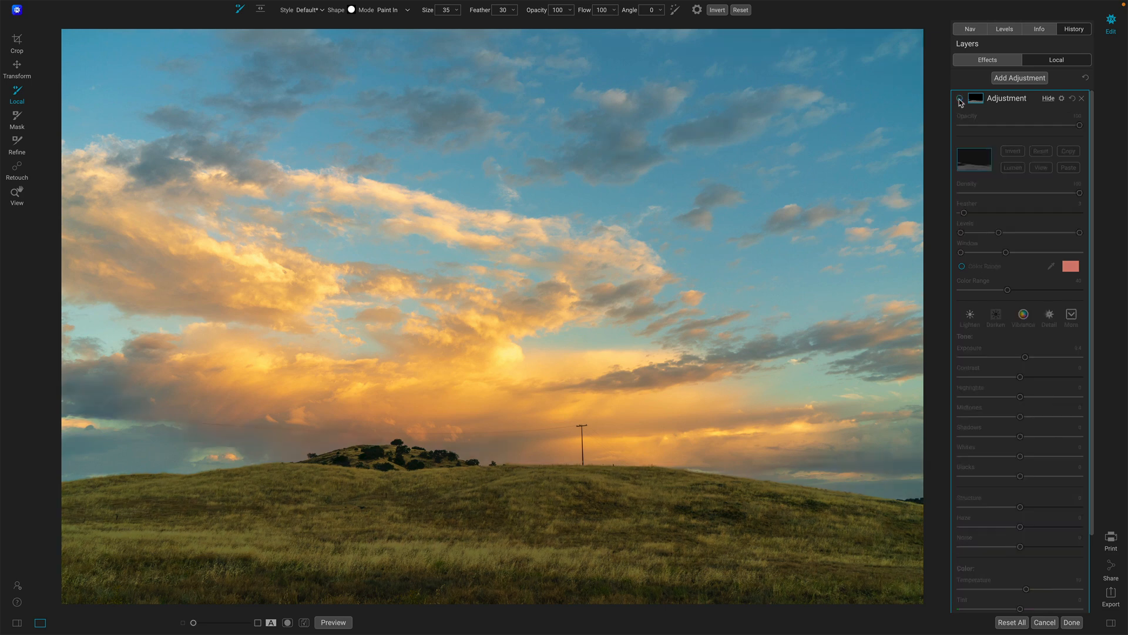
left_click(959, 99)
left_click(959, 99)
left_click(959, 99)
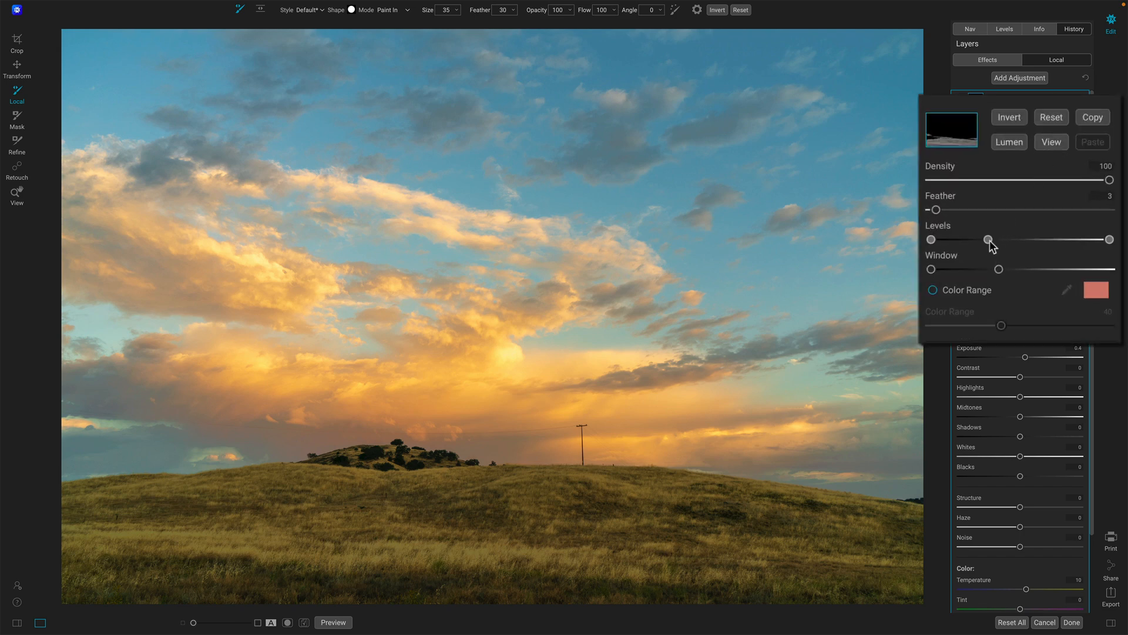
- Ease the Levels midpoint toward the centre, and compare the full mask Window with one limited to about the darkest 40% of tones
left_click_drag(989, 241, 1109, 268)
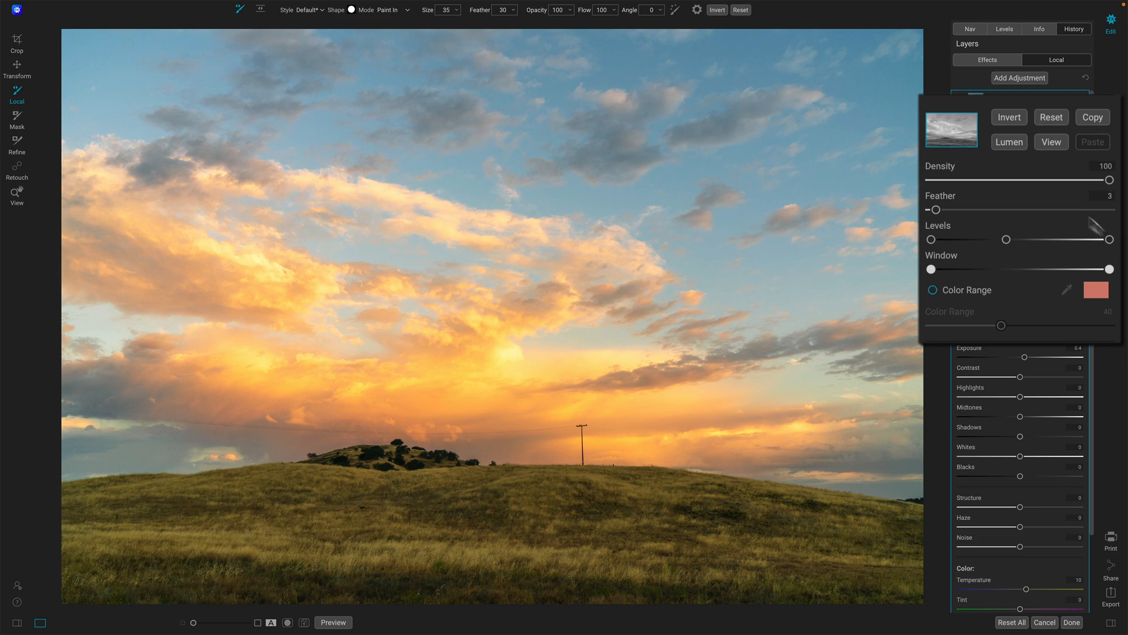
left_click(1051, 143)
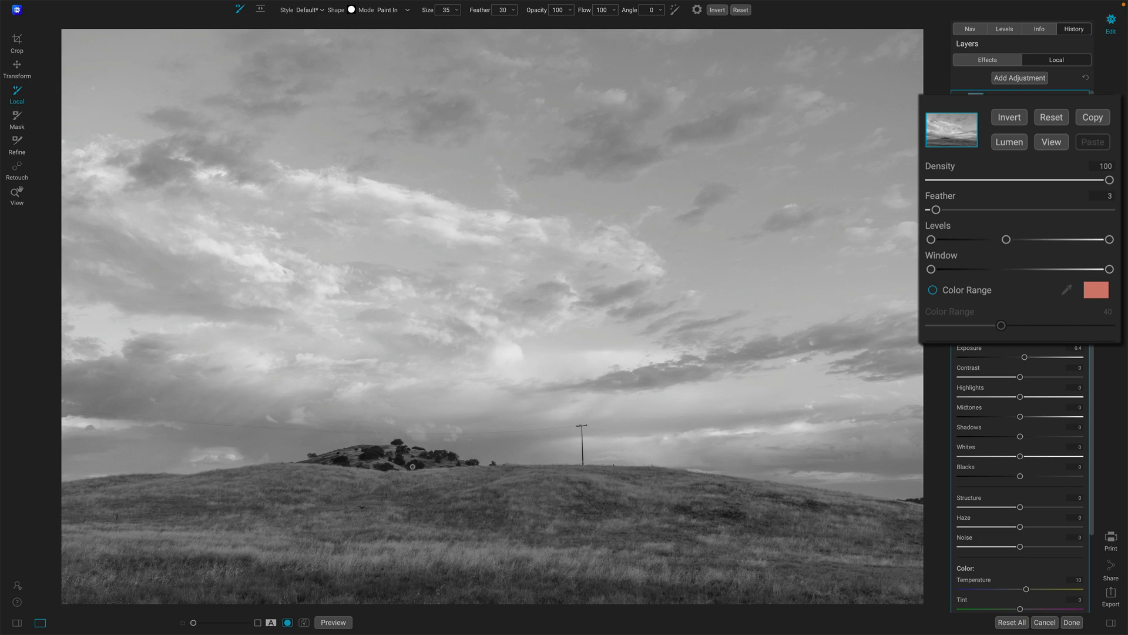
left_click(1052, 142)
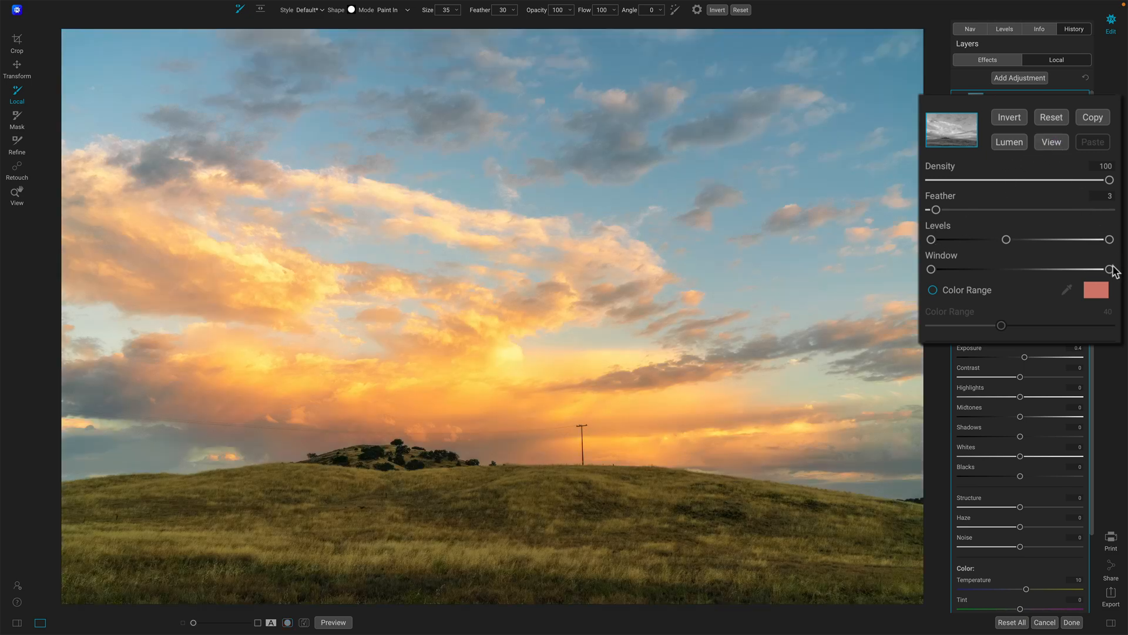
left_click_drag(1110, 271, 1059, 279)
left_click_drag(1047, 274, 999, 270)
left_click(1050, 143)
left_click(1051, 143)
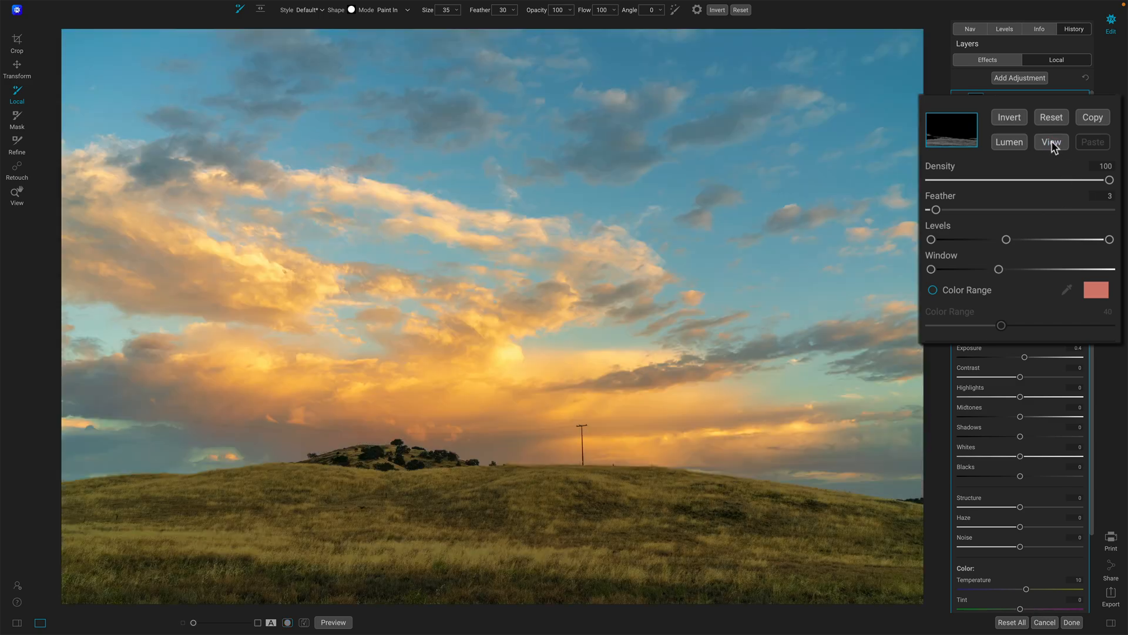
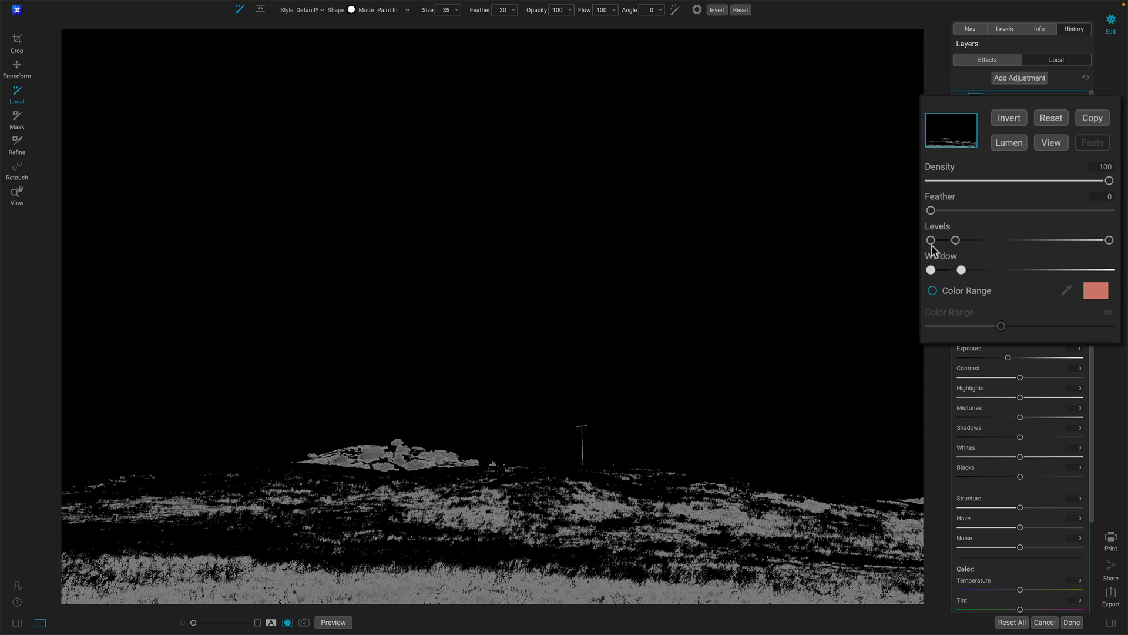
- Raise the mask's Levels black point slightly, and narrow the Window to roughly 15–20% of the tonal range
left_click_drag(932, 240, 940, 240)
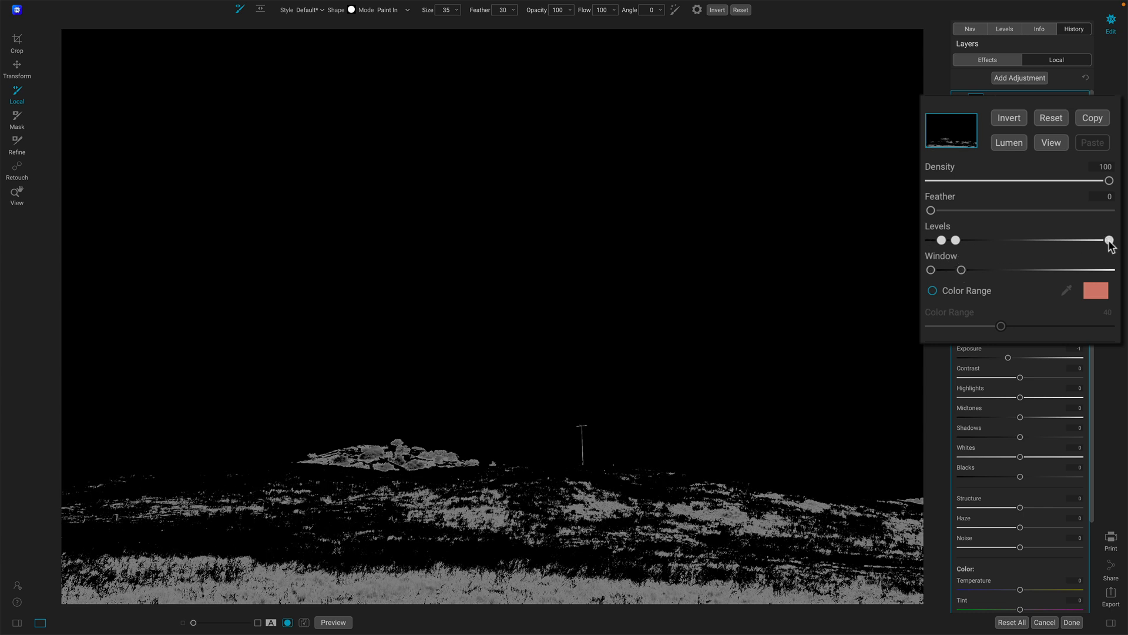
mouse_move(1109, 240)
left_mouse_down()
mouse_move(1027, 240)
mouse_move(1110, 243)
left_mouse_up()
left_click_drag(932, 270, 934, 271)
mouse_move(961, 270)
left_mouse_down()
mouse_move(989, 270)
mouse_move(954, 271)
mouse_move(987, 270)
mouse_move(976, 270)
left_mouse_up()
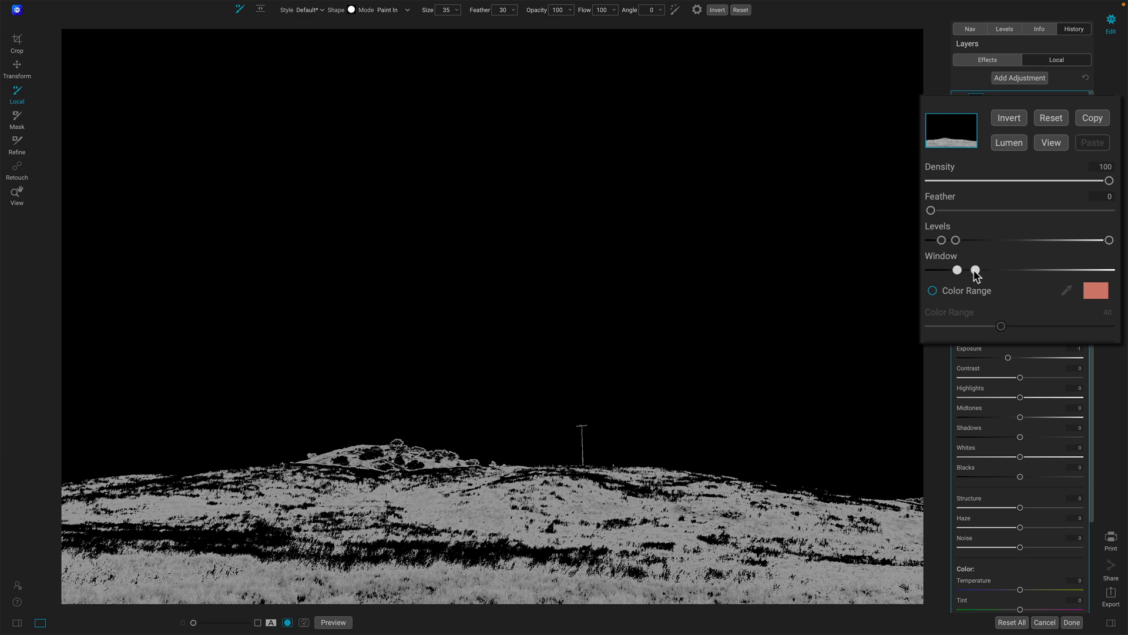
left_click_drag(975, 271, 968, 270)
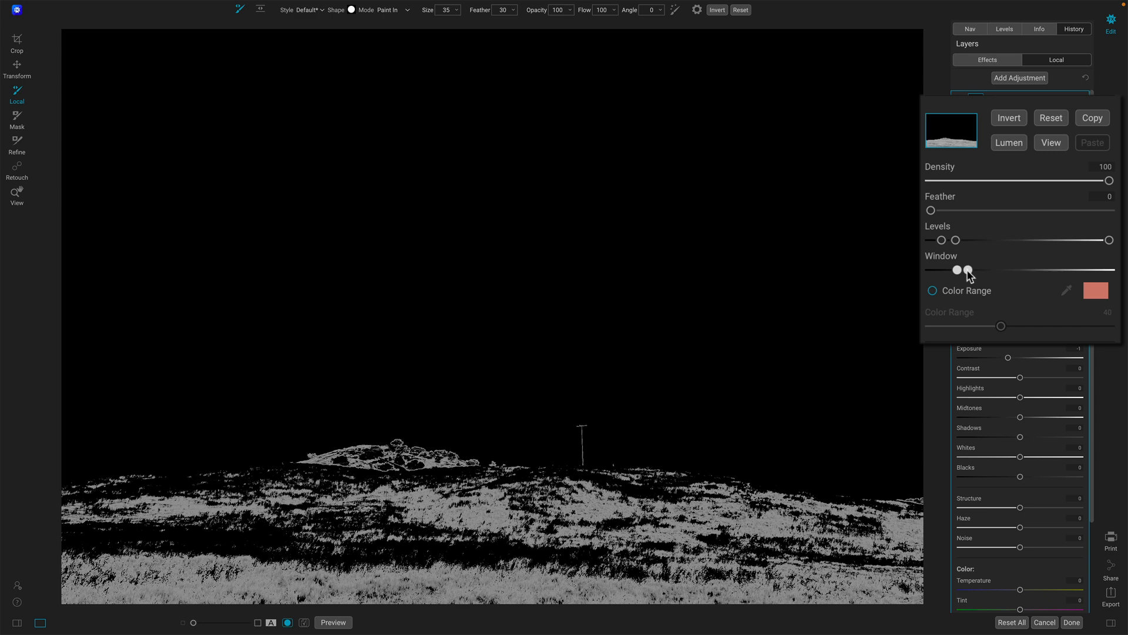
- Set the mask's Feather to 3, return to the photo view, and set the adjustment's Exposure to -0.25
left_click_drag(931, 211, 936, 210)
left_click(1052, 143)
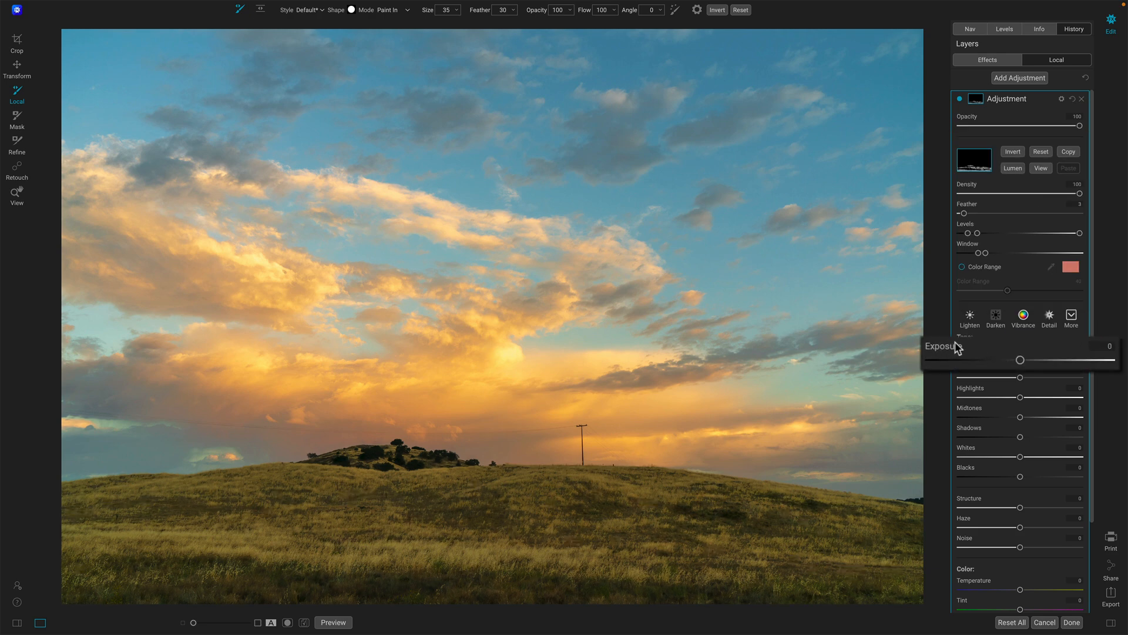
left_click(1019, 361)
left_click_drag(1018, 361, 1017, 360)
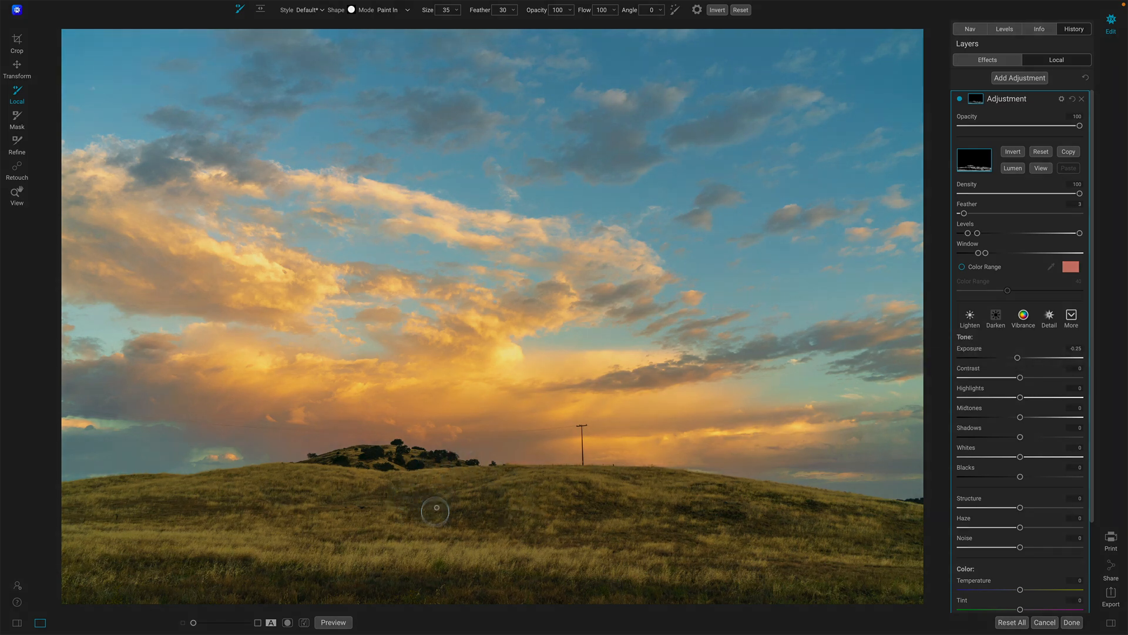
- Compare the photo with the darkening adjustment switched off and on repeatedly, and display its mask in grayscale
left_click(960, 99)
left_click(960, 99)
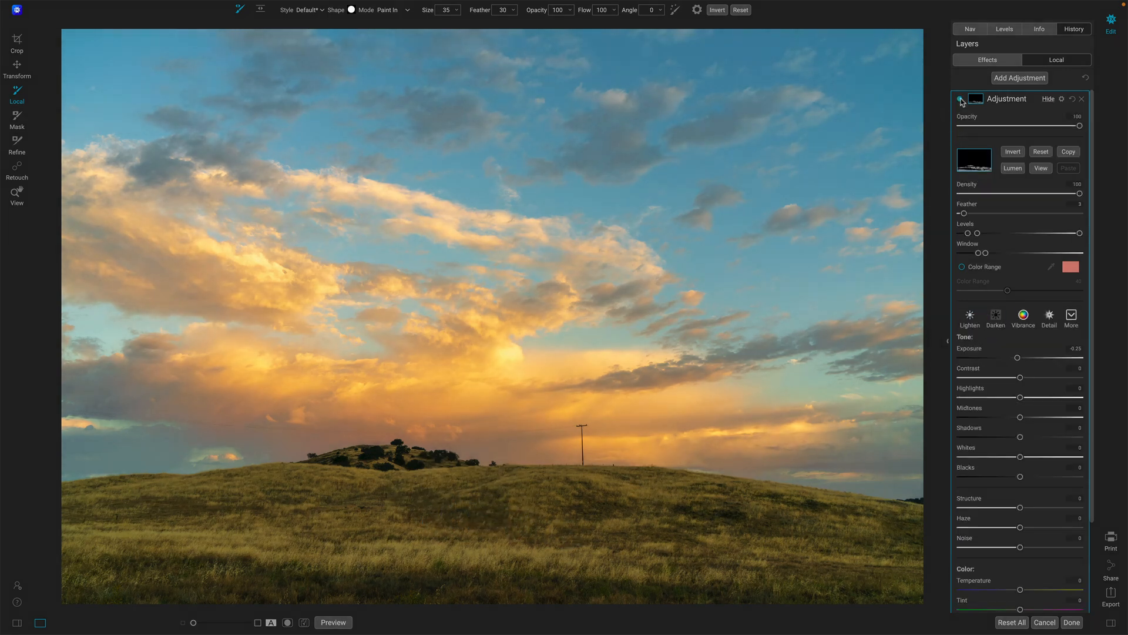
left_click(960, 100)
left_click(960, 99)
left_click(960, 100)
left_click(960, 99)
left_click(960, 99)
left_click(960, 99)
left_click(960, 100)
left_click(960, 99)
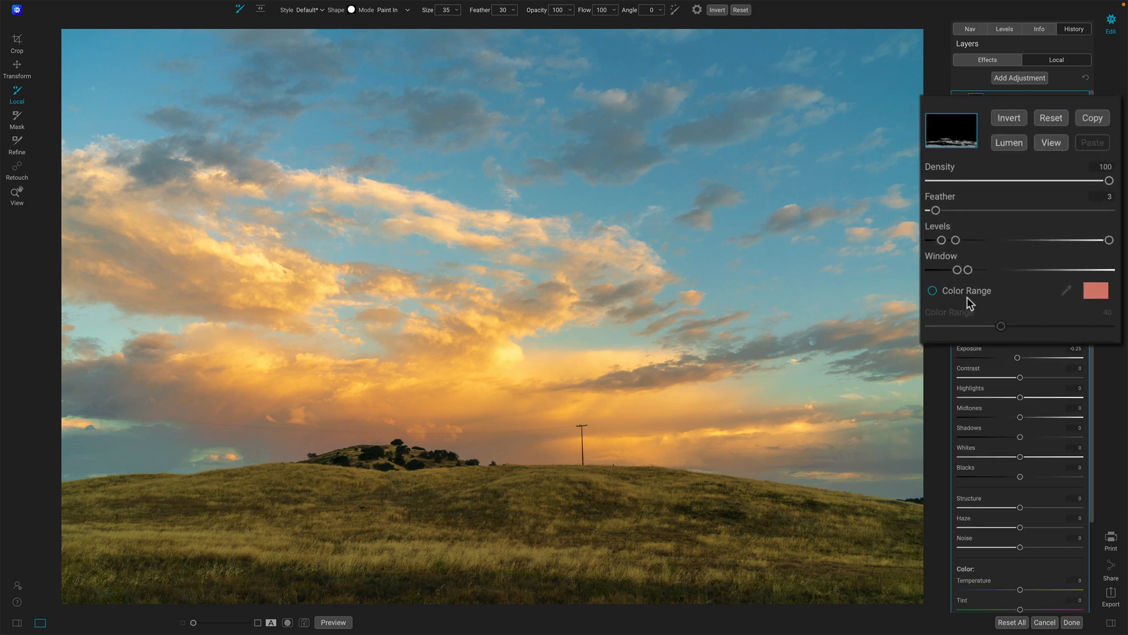
left_click(1050, 144)
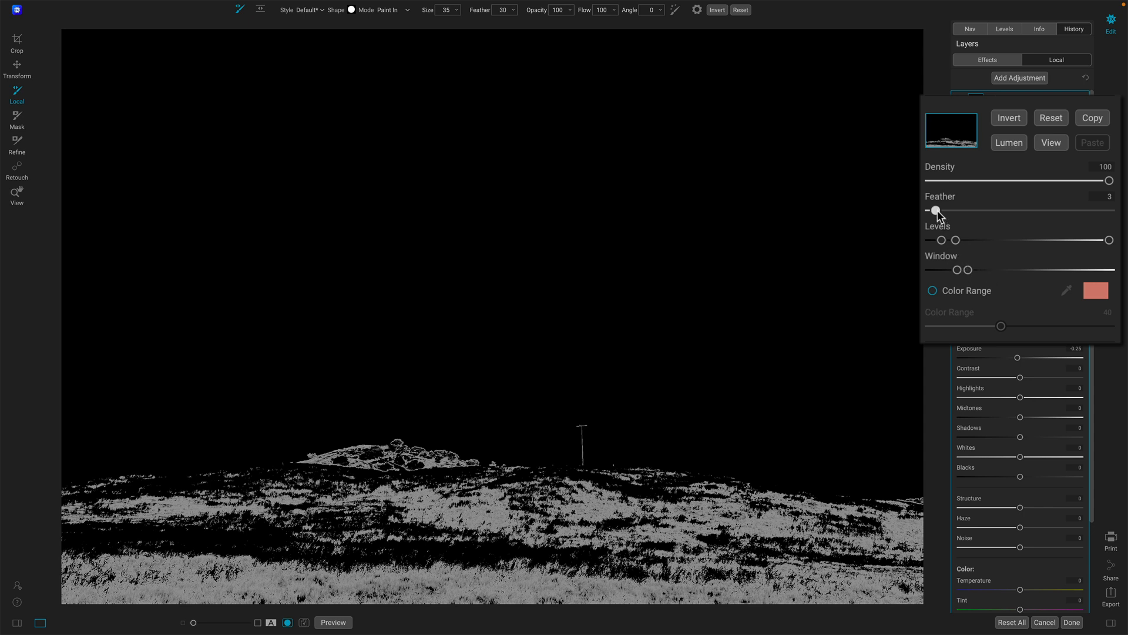
- Set the mask's Feather to 6, lower its Levels white point to about a third of the range, and return to the photo view
left_click_drag(937, 211, 942, 211)
left_click_drag(1109, 241, 985, 241)
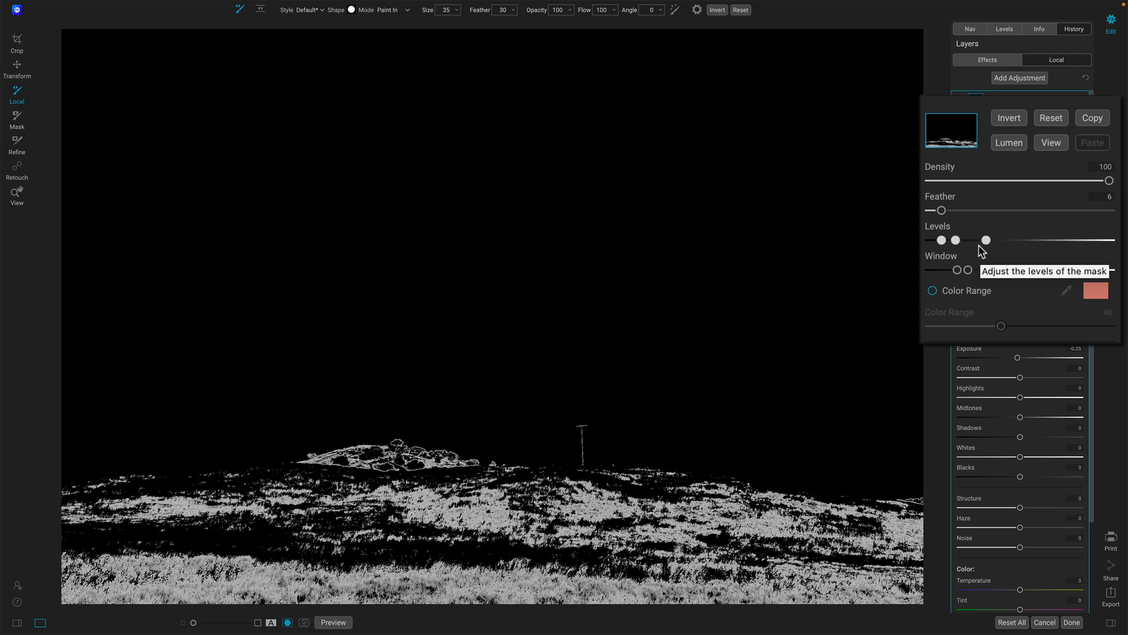
left_click(1051, 144)
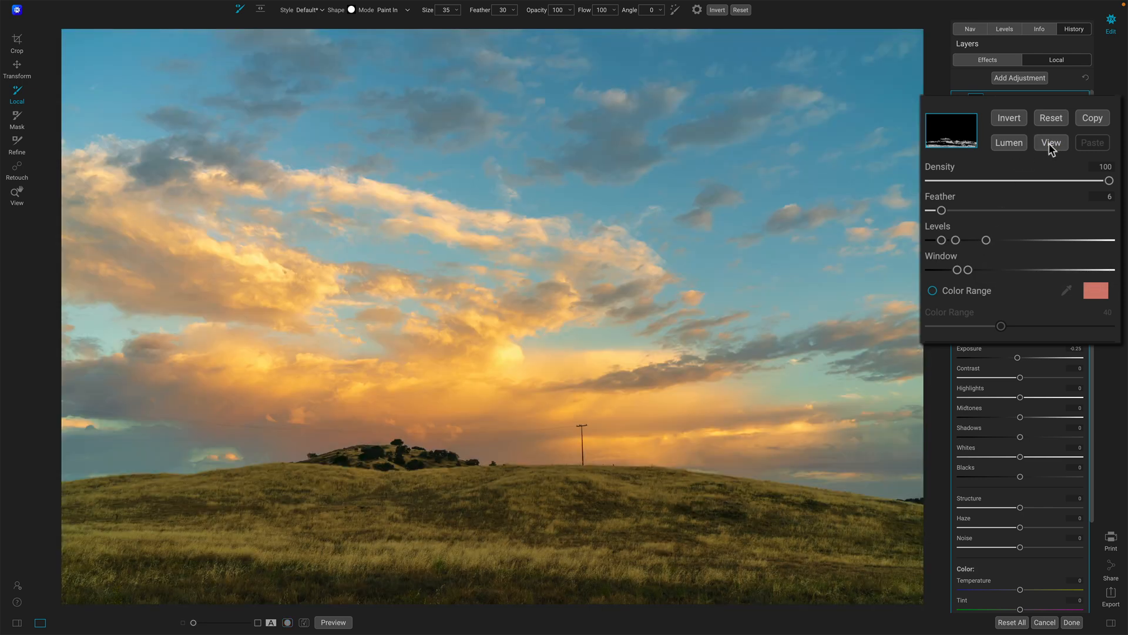
- Try an Exposure of -0.9 on the masked adjustment, and compare the photo with the adjustment switched off and on
mouse_move(1015, 360)
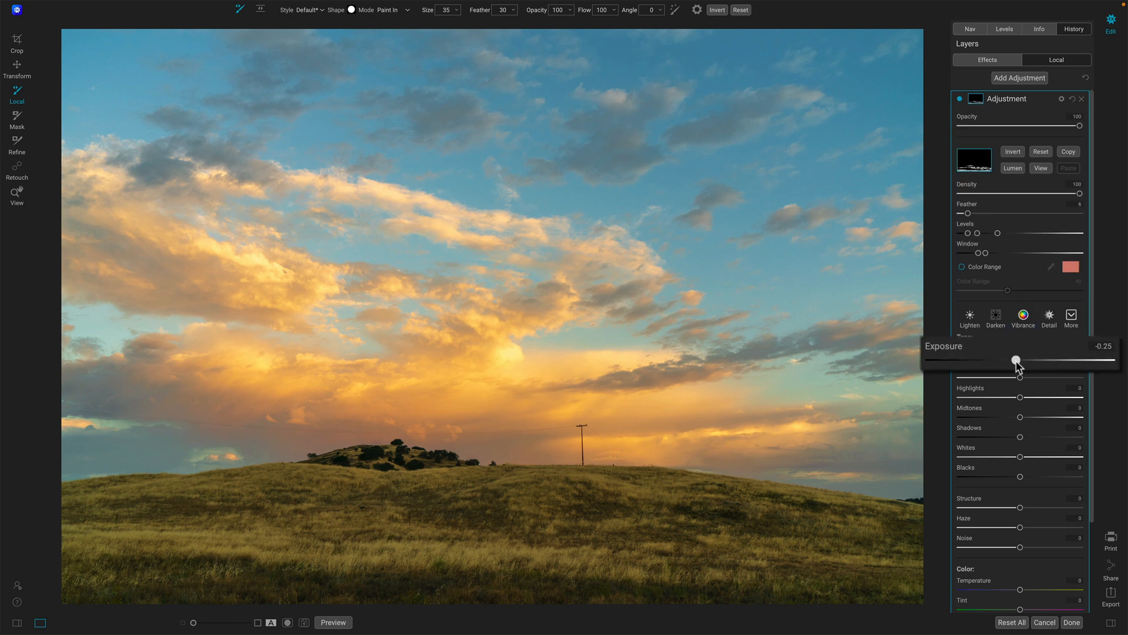
left_click_drag(1015, 362, 1005, 362)
left_click(960, 99)
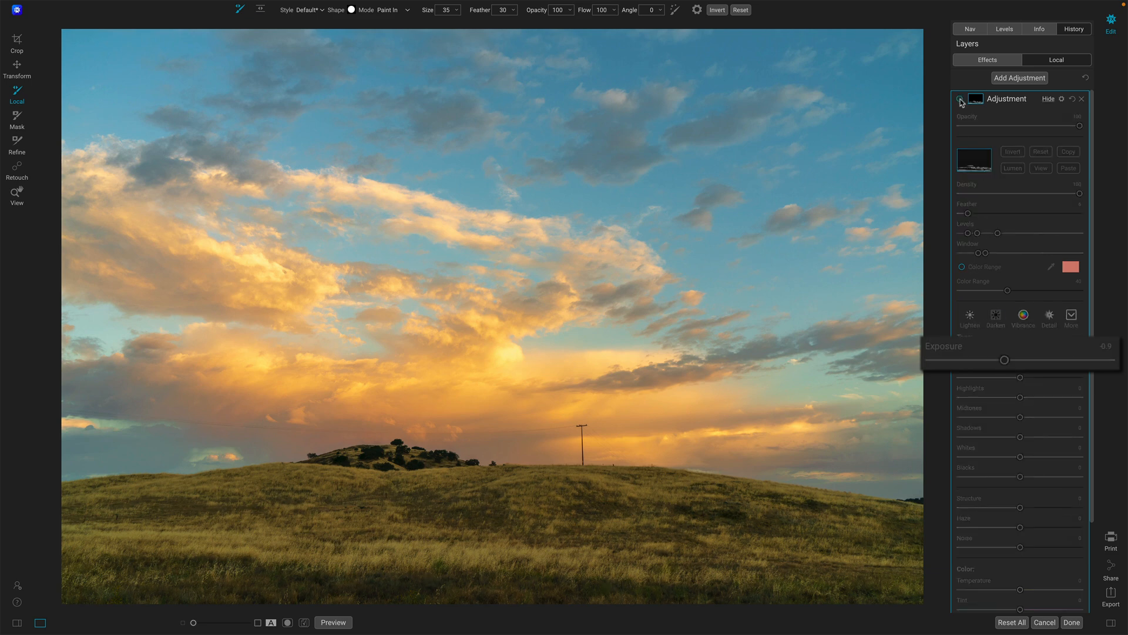
left_click(960, 99)
left_click(960, 99)
left_click(960, 100)
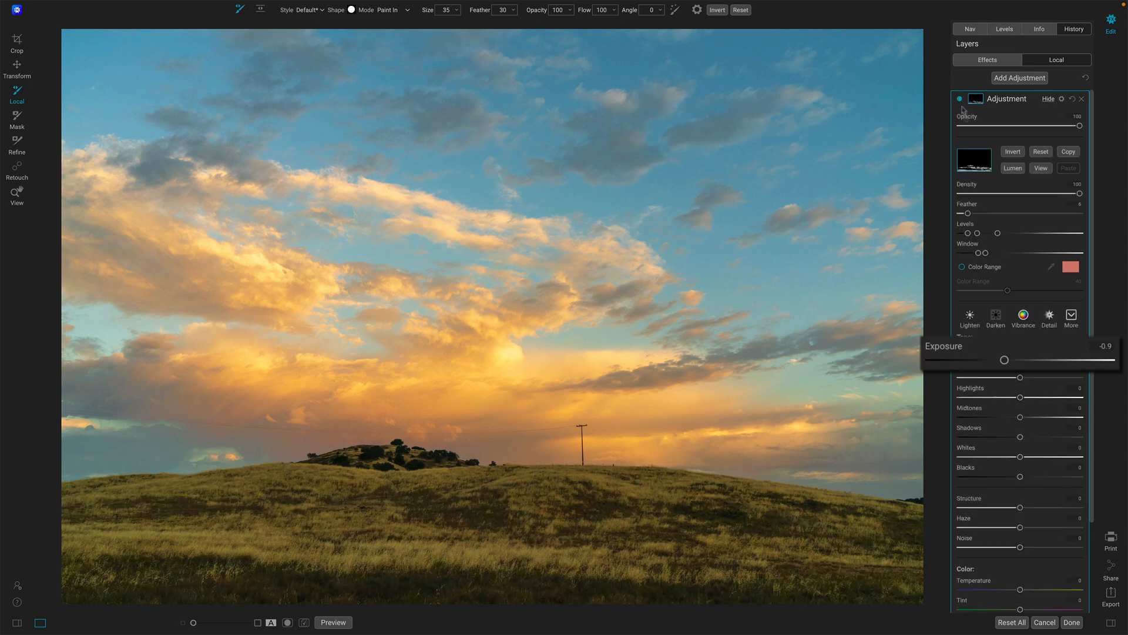
- Set the masked adjustment's Exposure to -0.3, and compare the photo with the adjustment switched off and on
left_click_drag(1003, 364, 1016, 359)
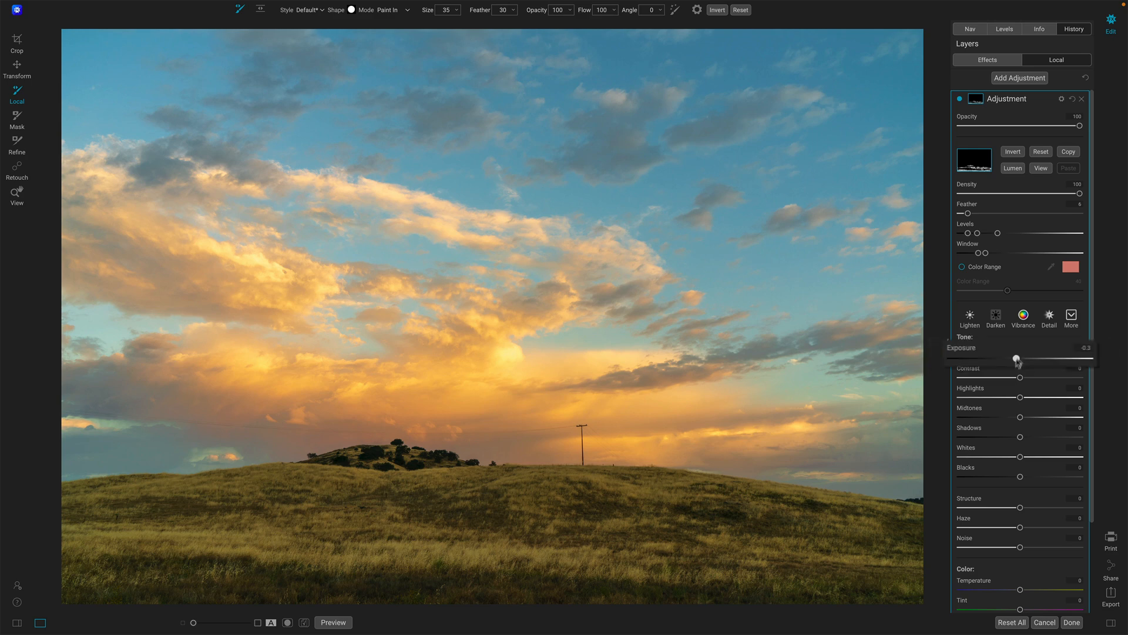
left_click(960, 99)
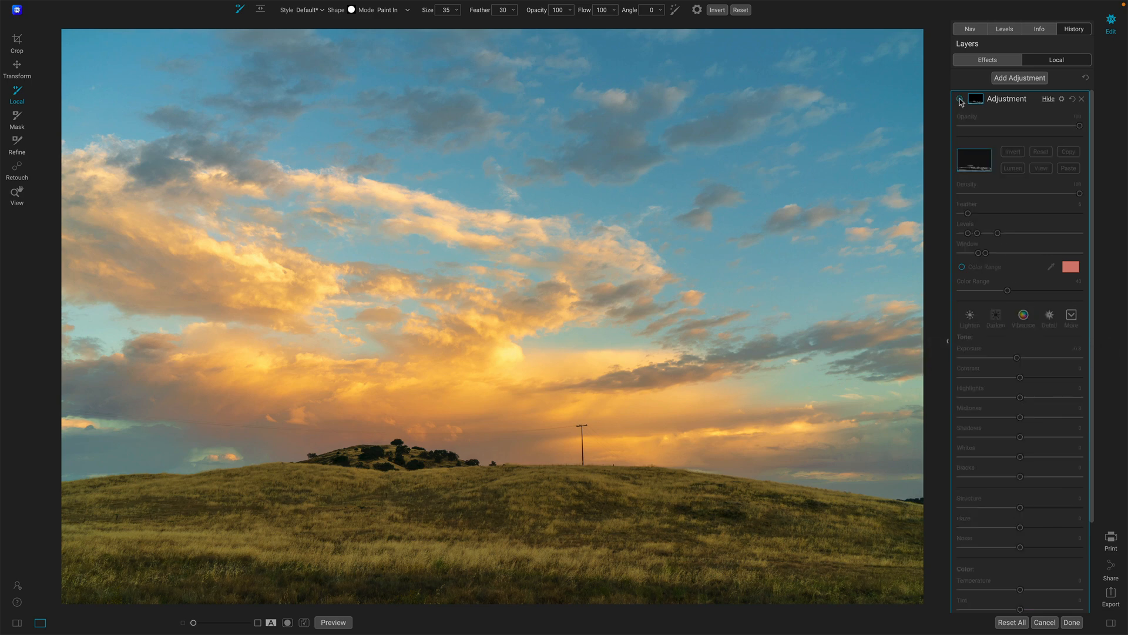
left_click(961, 99)
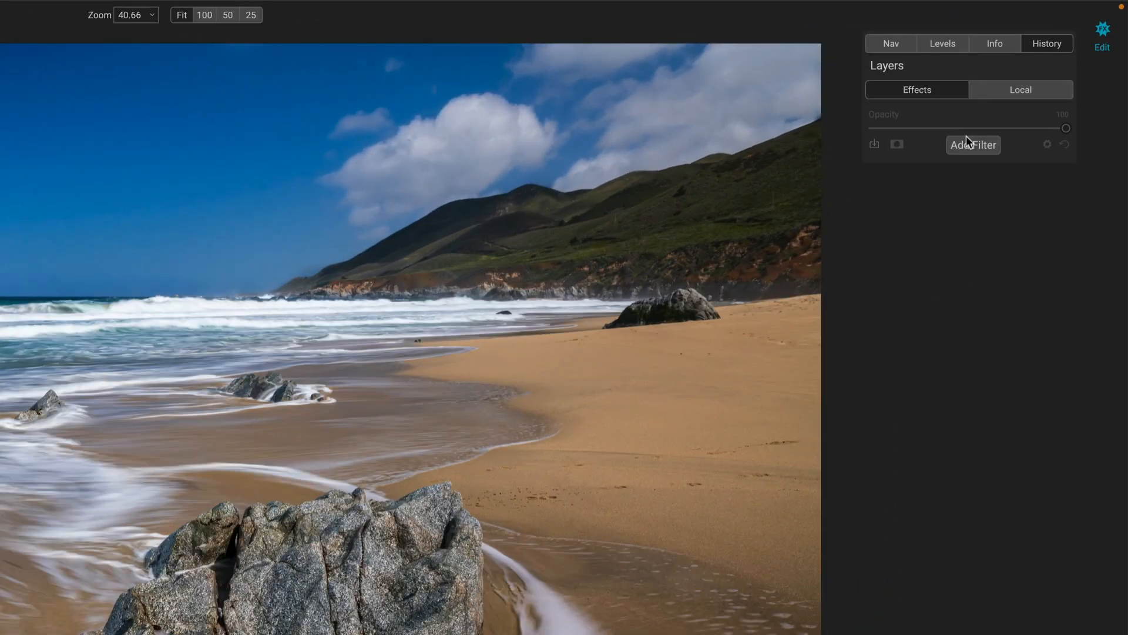
- Add a Dynamic Contrast filter to the beach photo and apply its Surreal preset
left_click(1022, 96)
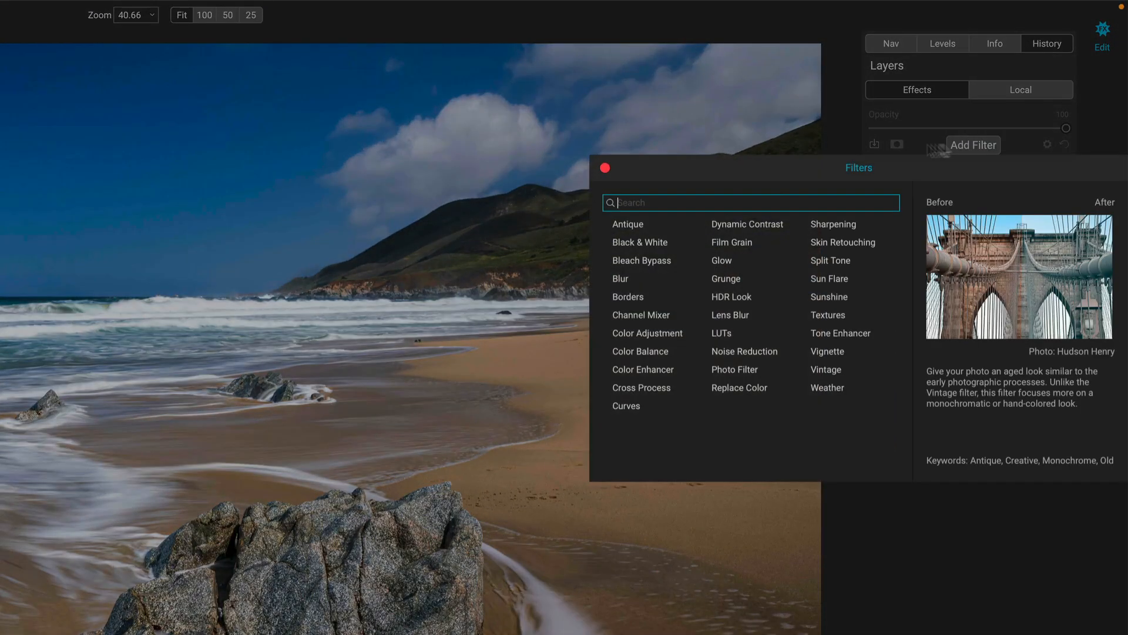
left_click(758, 225)
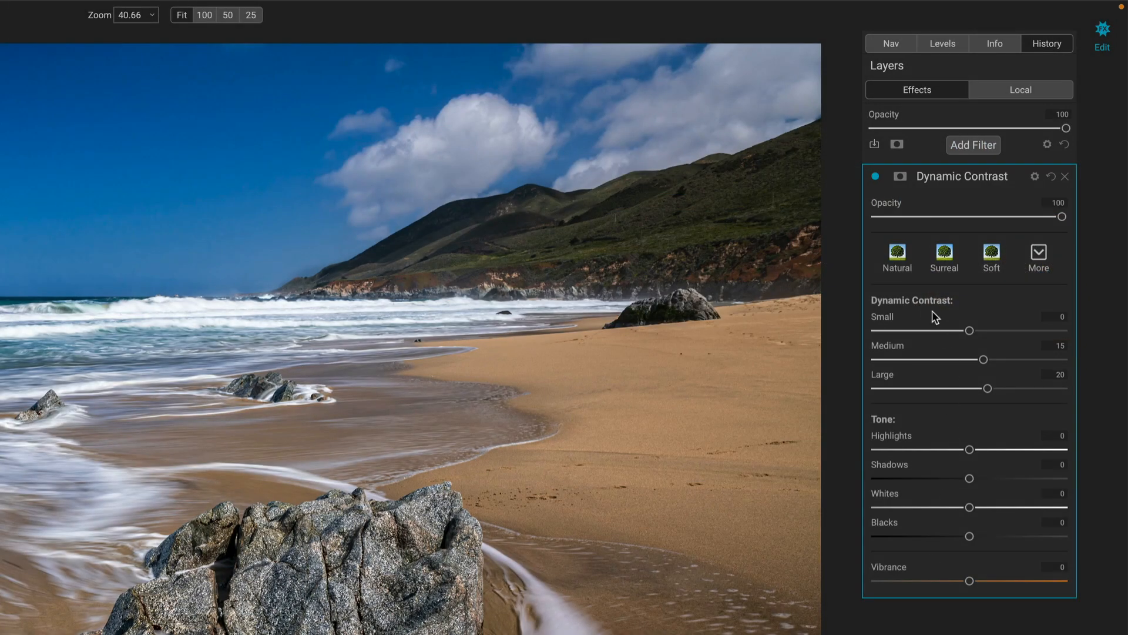
left_click(945, 259)
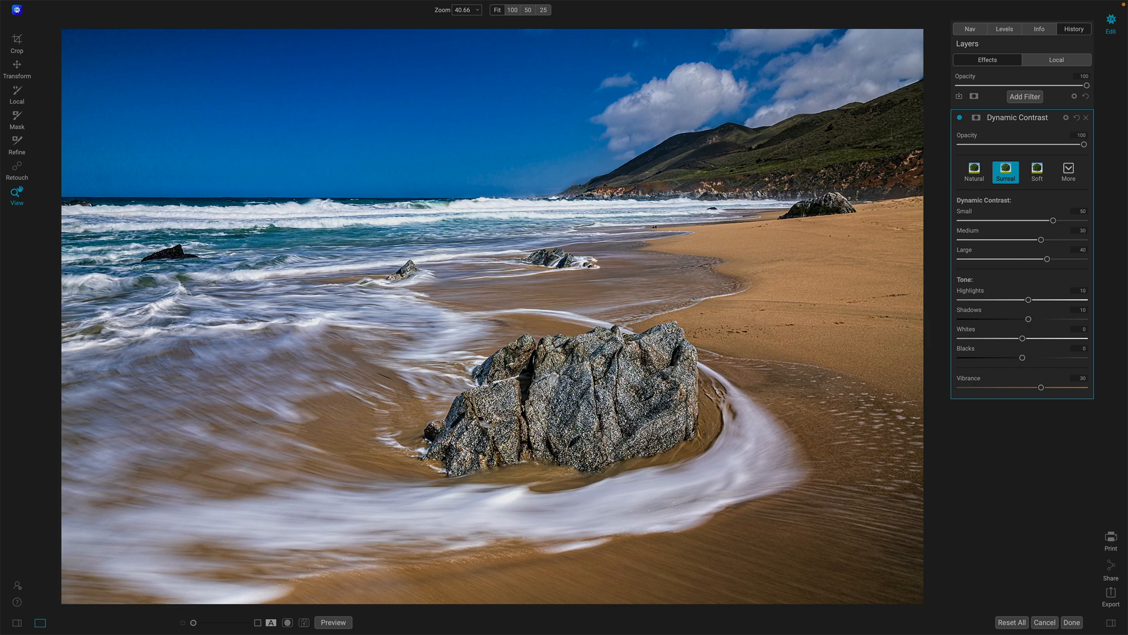
- Create a luminosity mask on the Dynamic Contrast filter and display the mask in grayscale
left_click(976, 121)
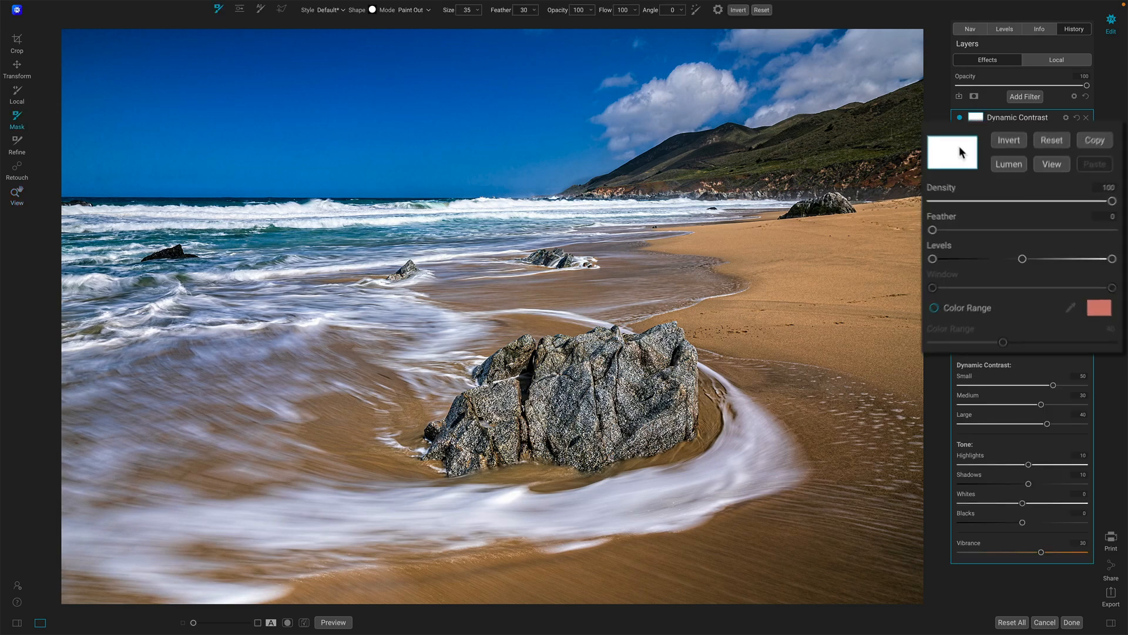
left_click(1009, 164)
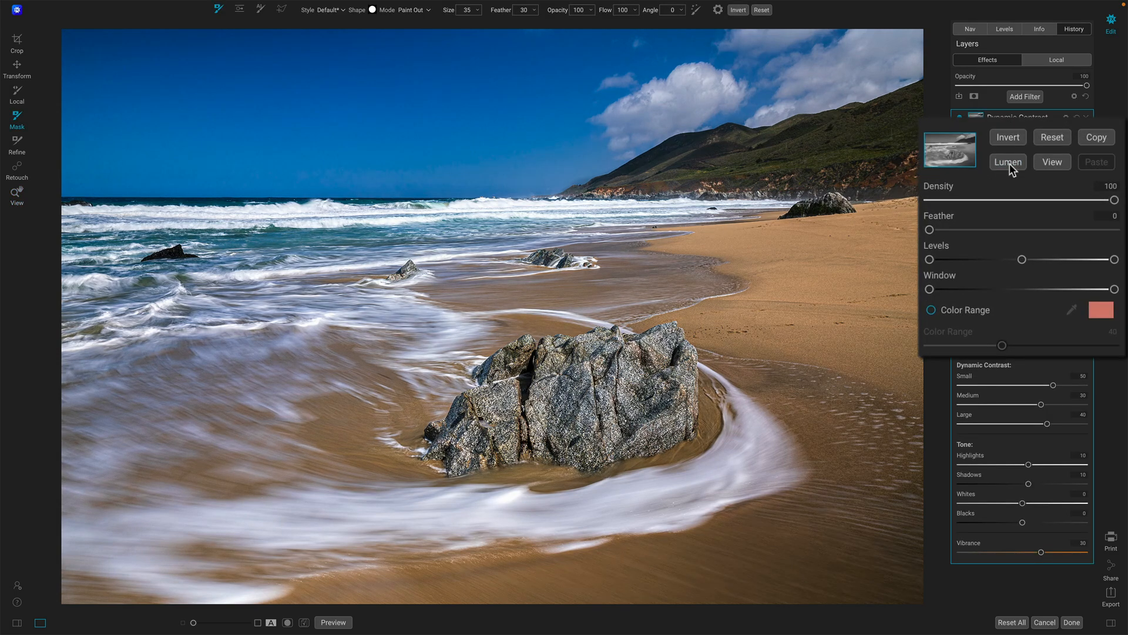
left_click(1049, 168)
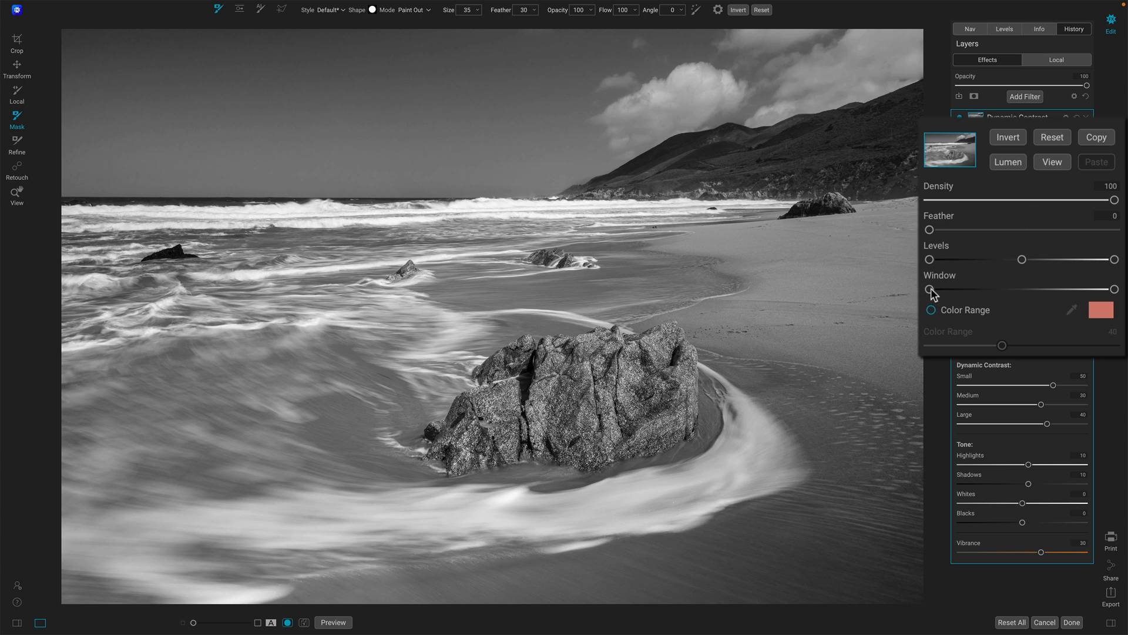
- Limit the mask's Window to about the brightest 45% of tones, narrow its Levels to roughly 30–85%, and return to the photo view
left_click_drag(930, 289, 1030, 290)
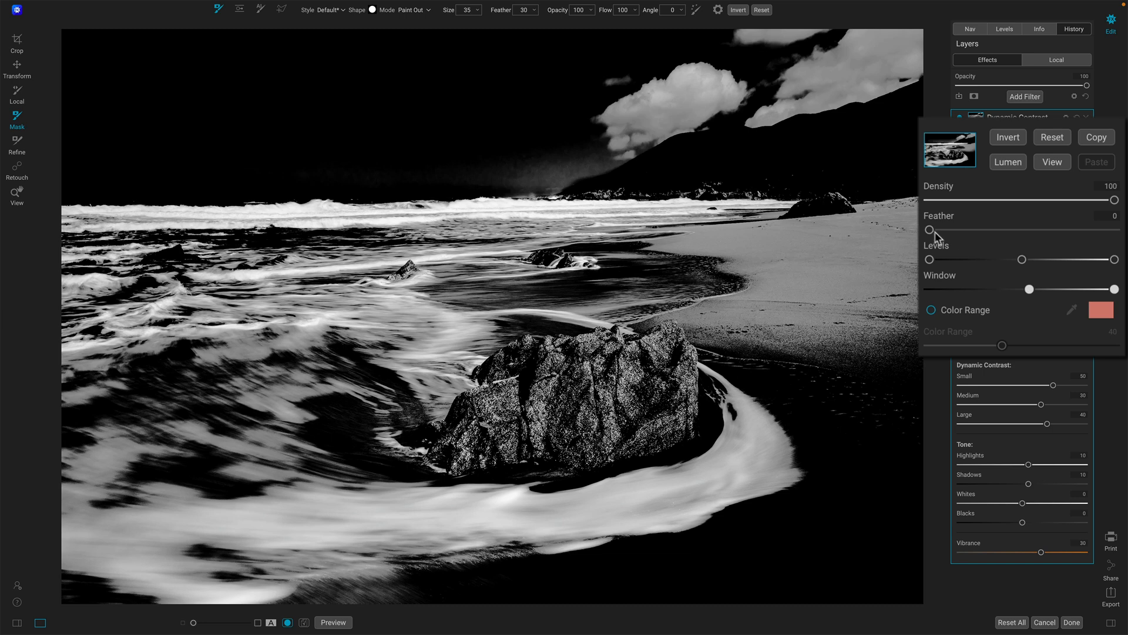
left_click_drag(929, 259, 1086, 265)
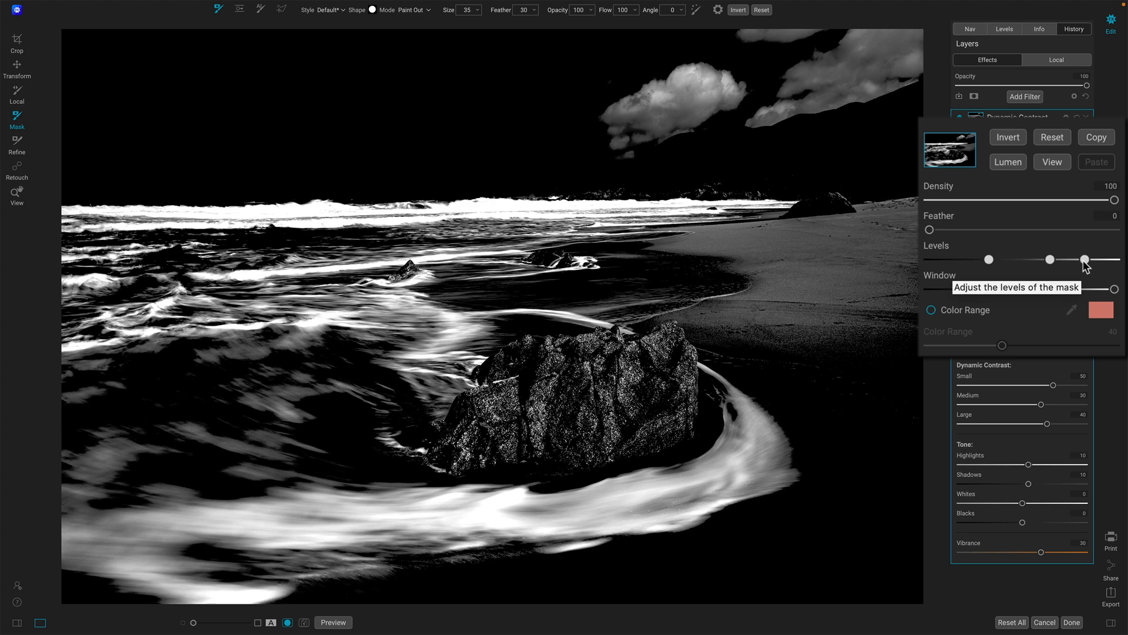
left_click(1052, 164)
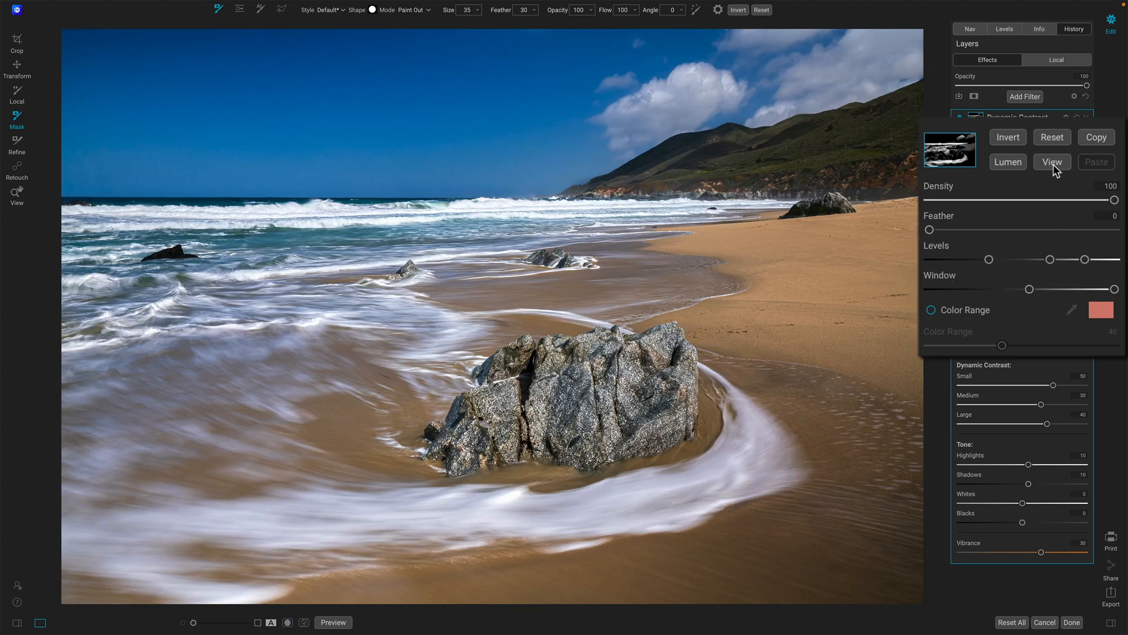
- Compare the beach photo with the masked Dynamic Contrast filter switched off and on, and display its mask in grayscale
left_click(960, 118)
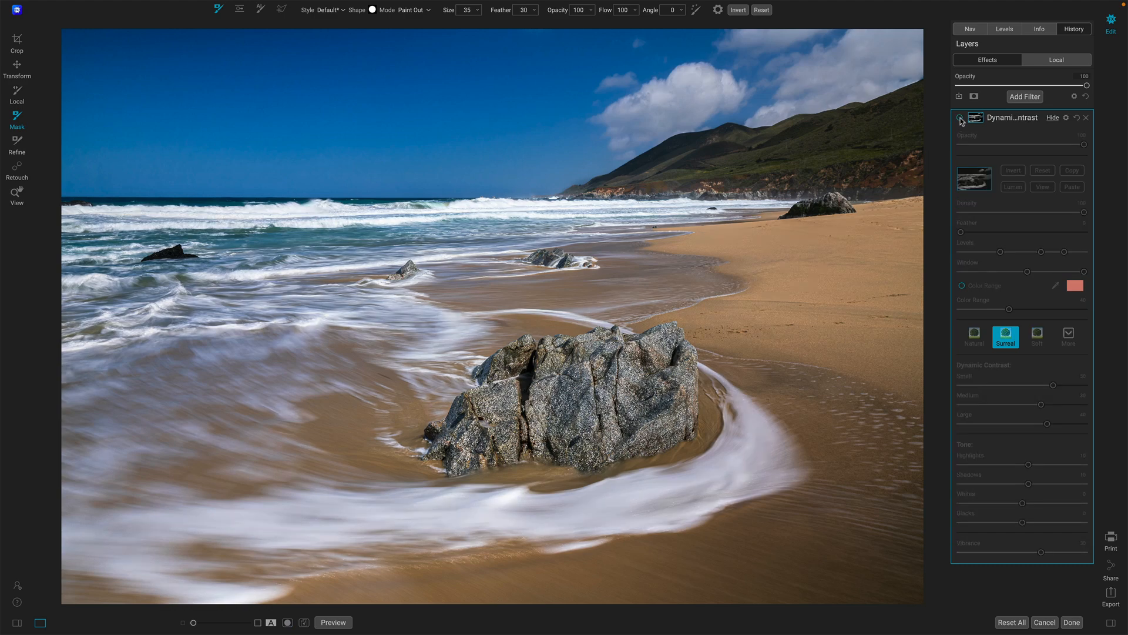
left_click(961, 119)
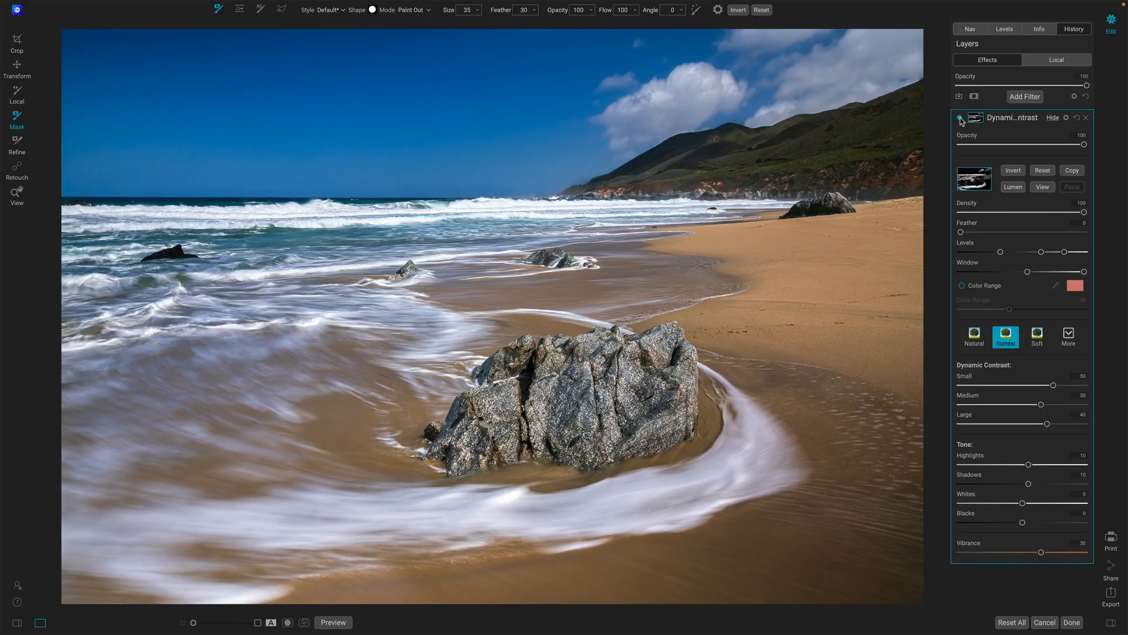
left_click(960, 119)
left_click(1042, 187)
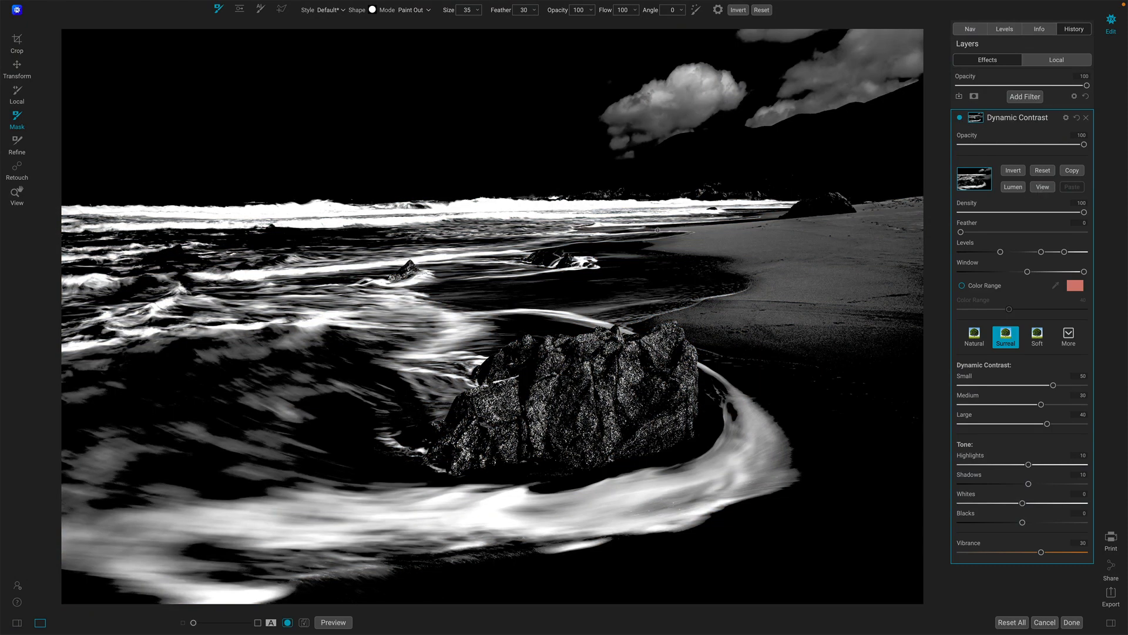